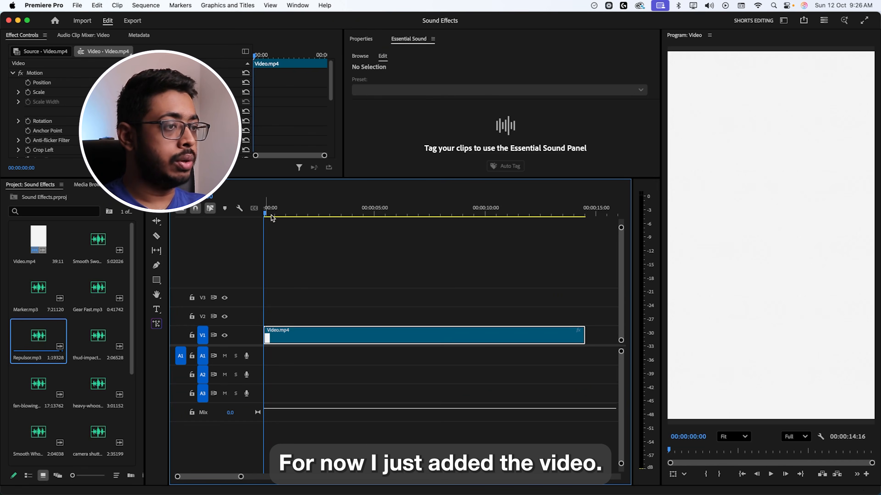
Step: Place the Smooth Swoosh sound effect on audio track A1 at the very start of the video
left_click_drag(265, 214, 241, 228)
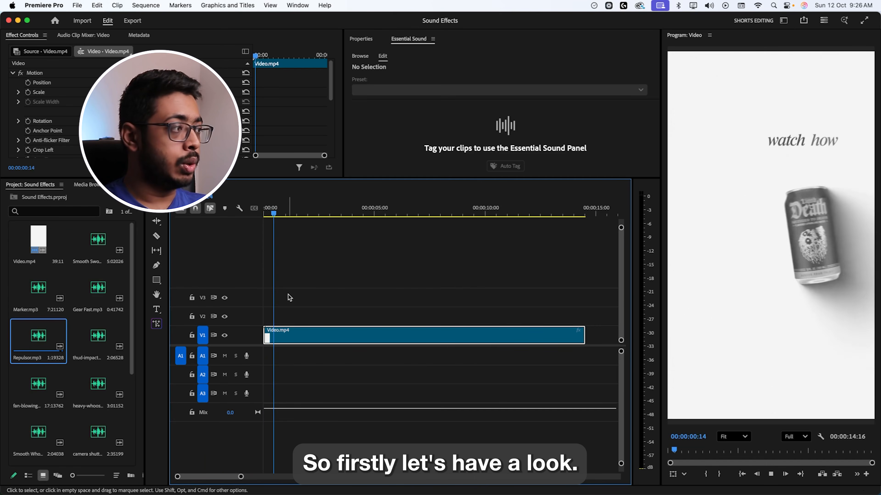
mouse_move(284, 215)
left_mouse_down()
mouse_move(264, 217)
mouse_move(276, 219)
left_mouse_up()
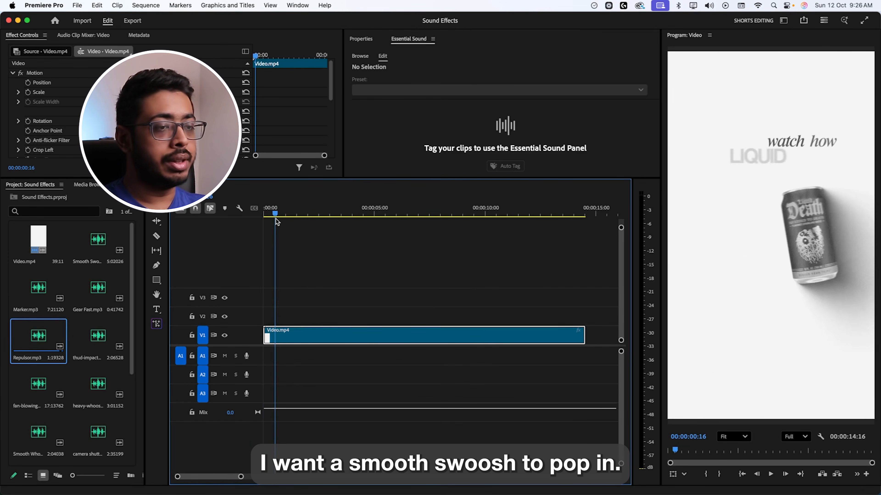
left_click(86, 242)
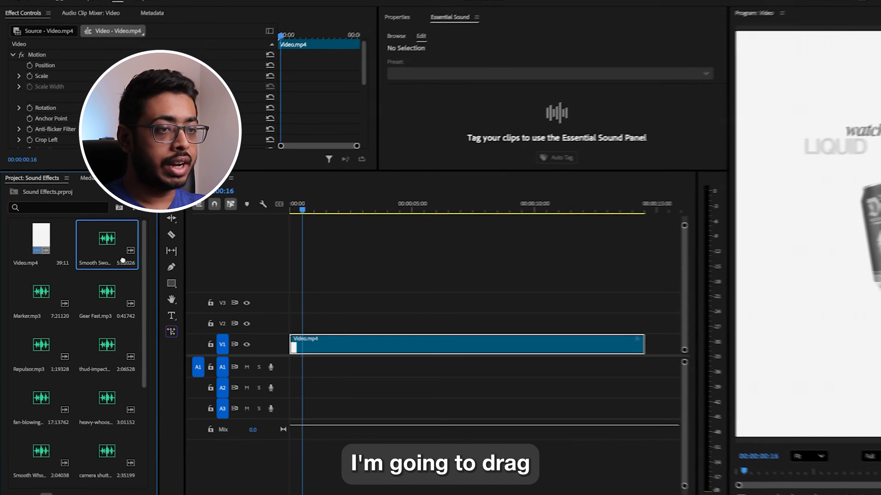
left_click_drag(303, 375, 302, 375)
key("equal")
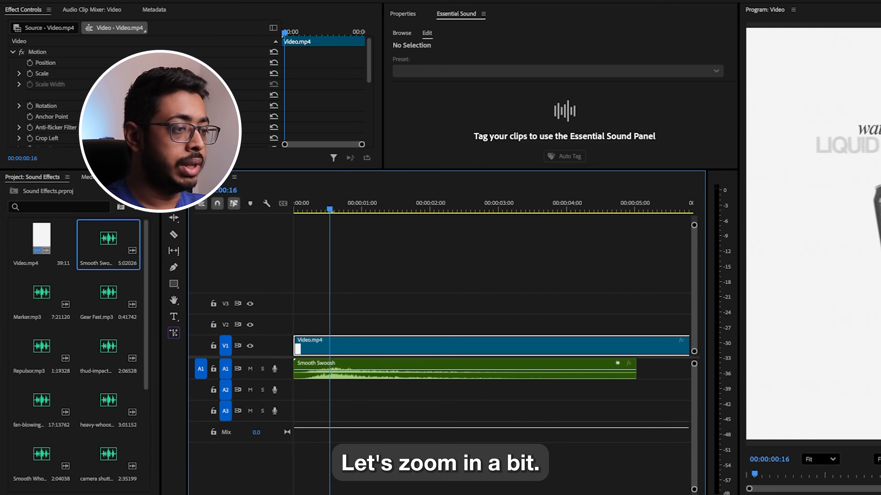
Step: Reduce the Smooth Swoosh clip's volume to -1.2 dB and play back the opening title
left_click(412, 372)
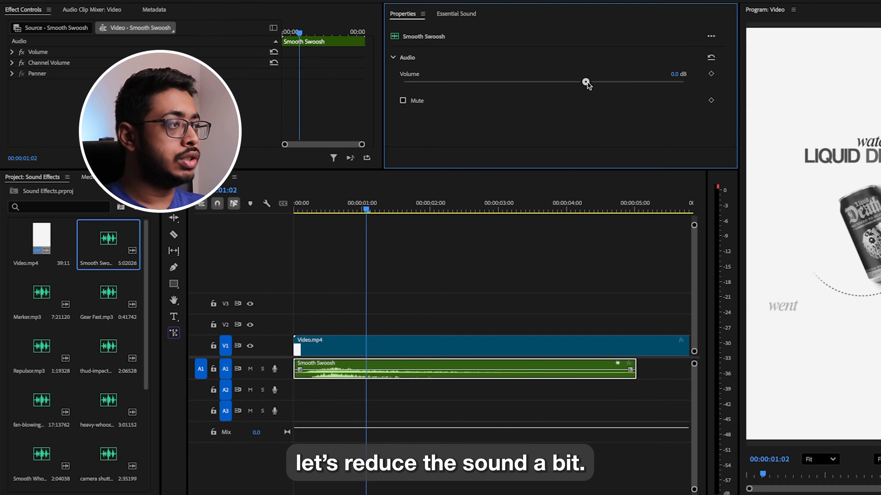
left_click_drag(579, 82, 574, 83)
left_click_drag(366, 209, 291, 216)
key("space")
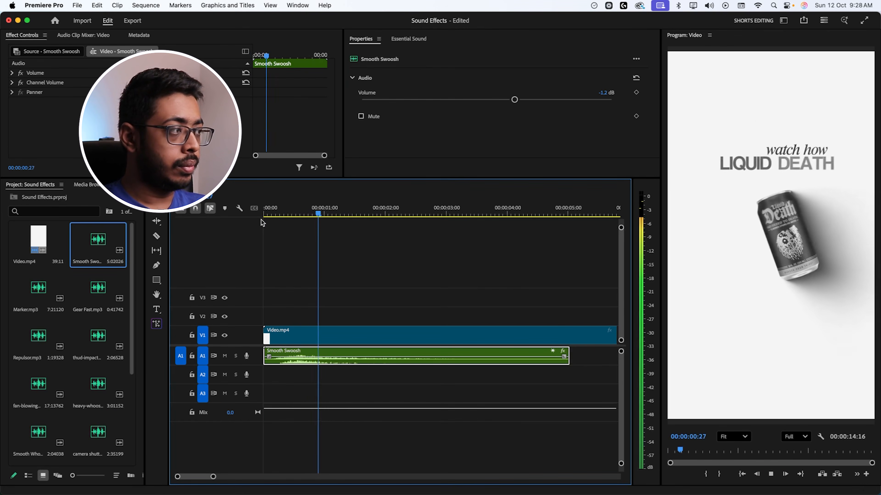
key("space")
left_click(295, 216)
key("space")
Step: Add Smooth Whoosh.mp3 to audio track A2 beneath the "went from 3 million dollars" animation and play that section
left_click_drag(295, 218, 373, 223)
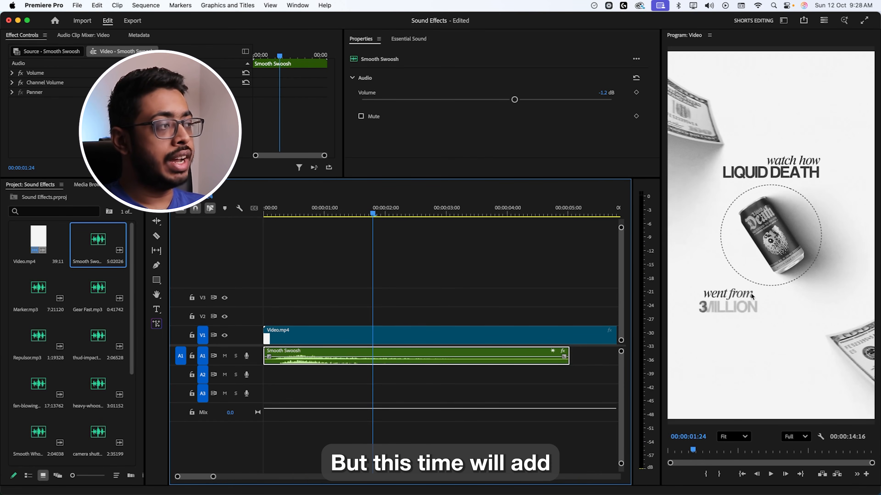
scroll(32, 296, "down", 4)
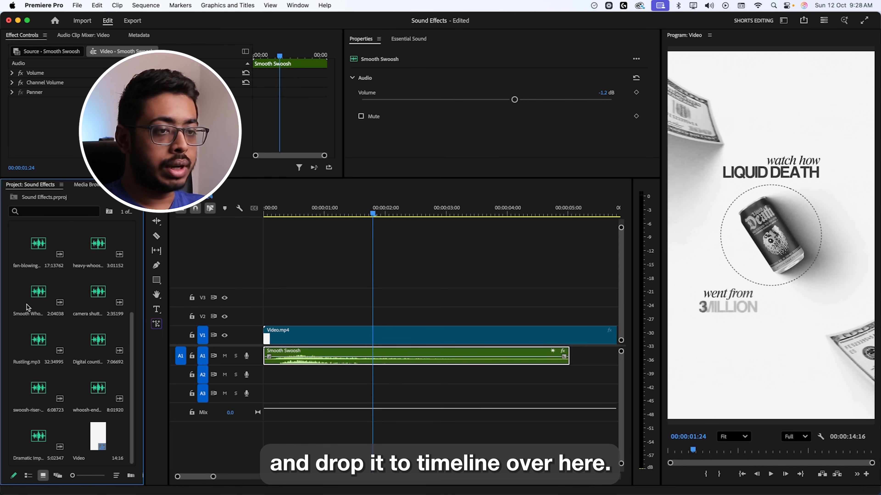
left_click_drag(373, 383, 290, 383)
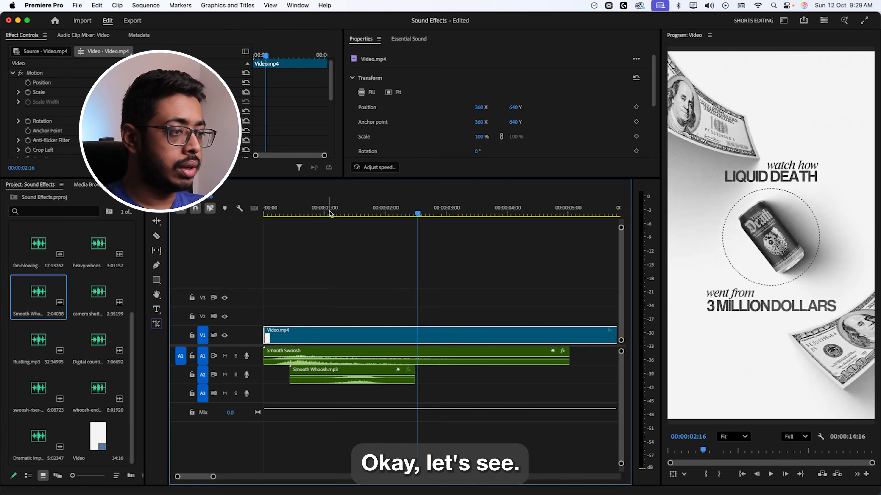
left_click_drag(332, 212, 311, 214)
key("space")
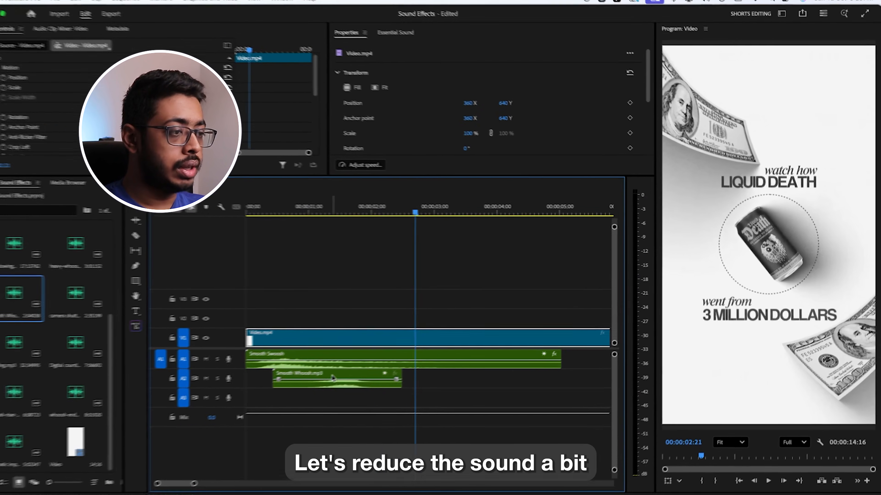
Step: Lower the Smooth Whoosh.mp3 volume to -3.1 dB, listen to the result and save the project
left_click(332, 378)
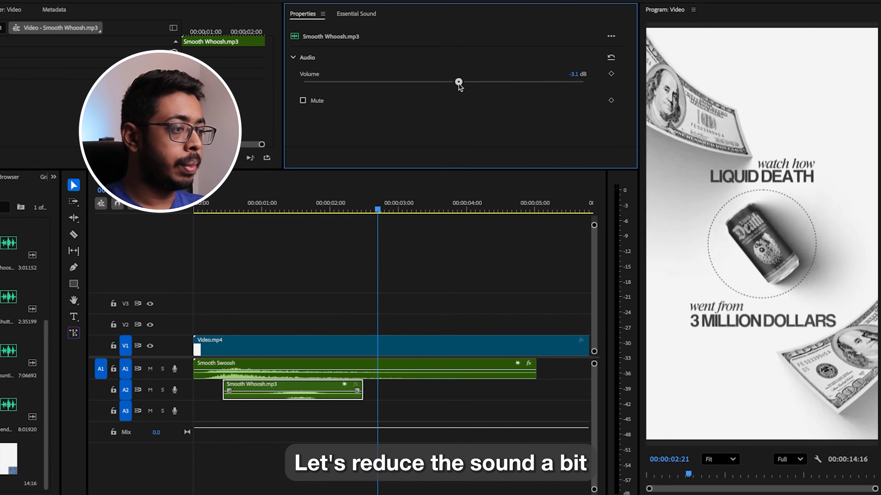
left_click(268, 201)
key("space")
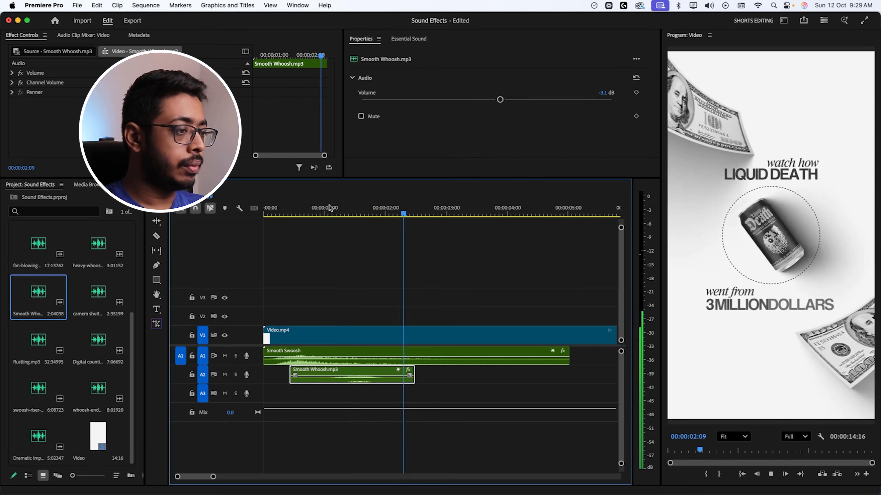
key("space")
key("super+s")
key("space")
Step: Place camera shutter.mp3 on track A2 shortly after Smooth Whoosh.mp3, trim it to a short clip and play it back
left_click_drag(432, 214, 400, 215)
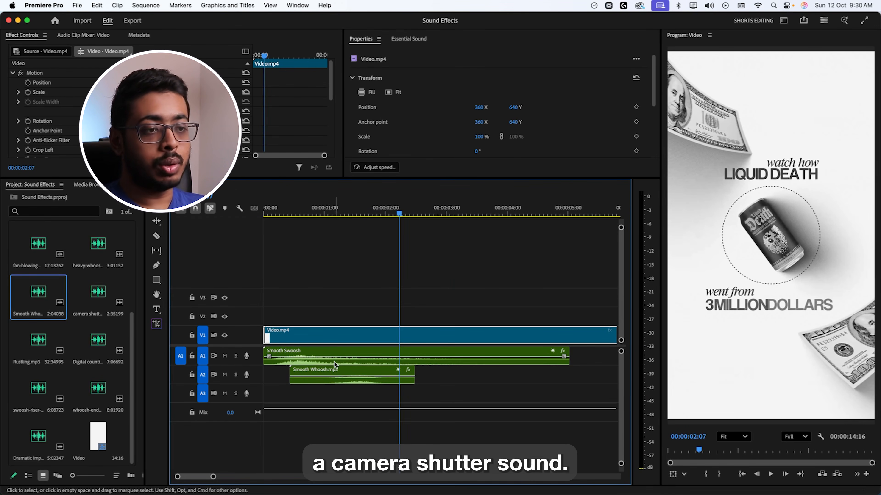
left_click_drag(98, 295, 178, 314)
left_click_drag(426, 382, 515, 374)
left_click_drag(583, 372, 555, 373)
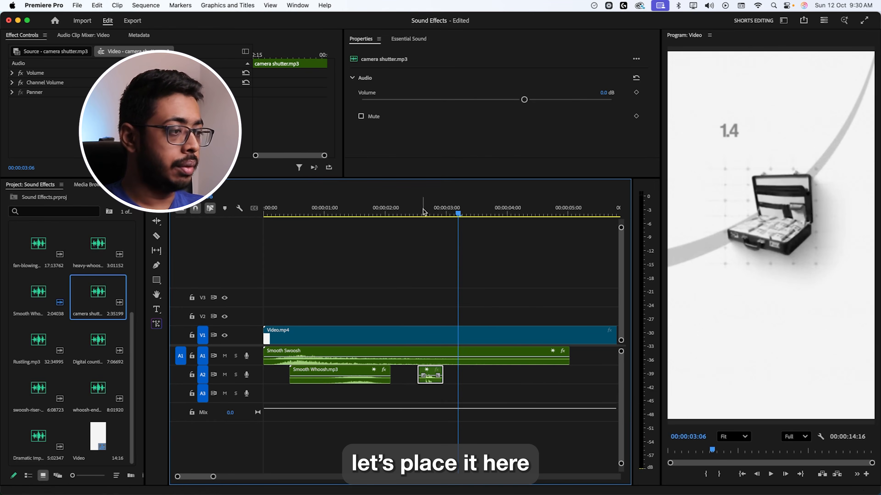
left_click(423, 210)
key("space")
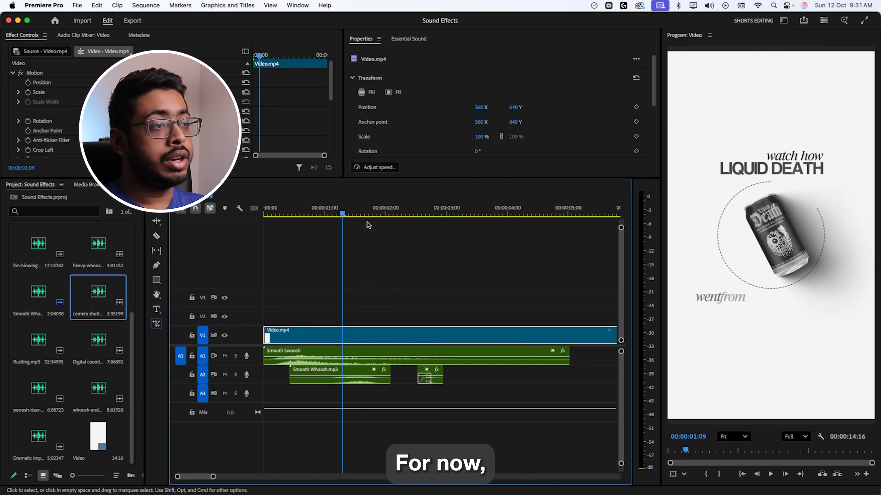
Step: Add whoosh-end.mp3 to track A1 at the transition to the briefcase scene and play the transition
left_click_drag(351, 220, 465, 233)
left_click_drag(98, 388, 432, 357)
left_click(422, 216)
key("space")
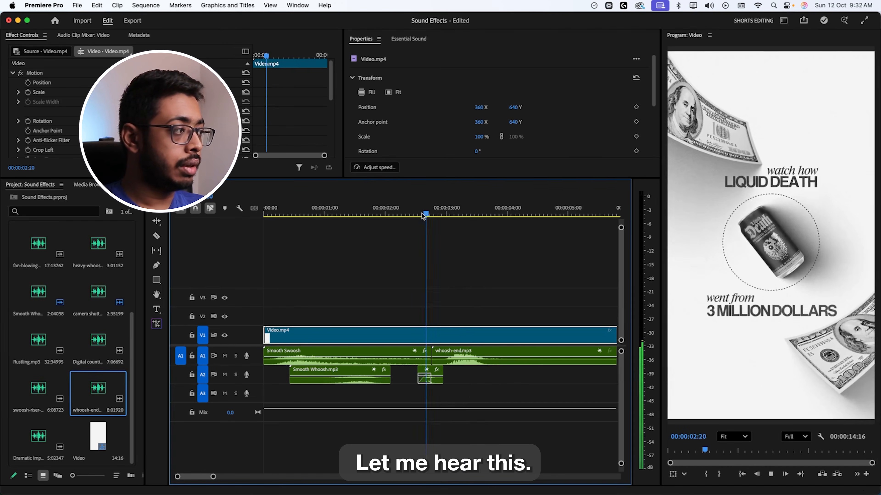
key("space")
Step: Set whoosh-end.mp3 to -1.3 dB and shift it earlier to start together with the camera shutter clip
left_click(498, 356)
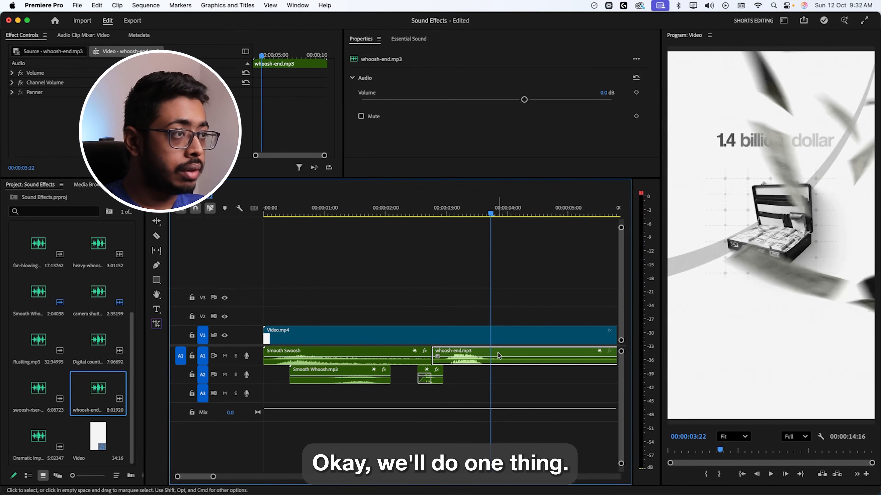
left_click_drag(524, 100, 514, 100)
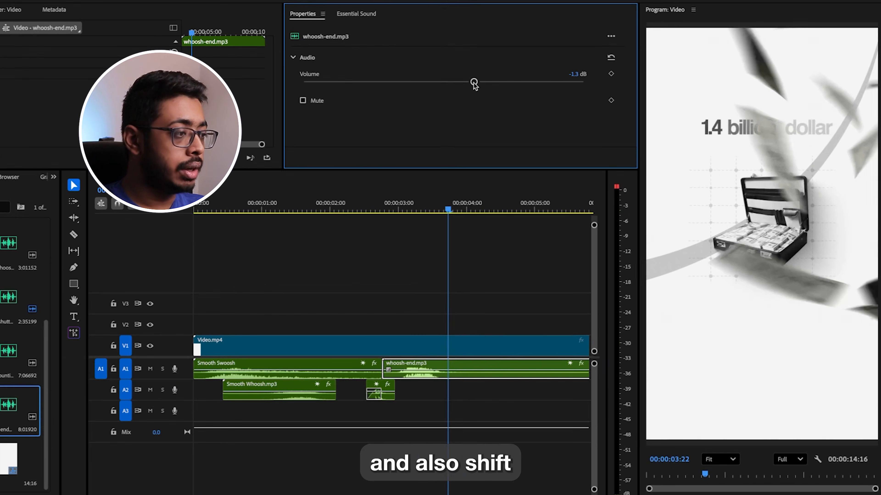
left_click_drag(461, 371, 456, 371)
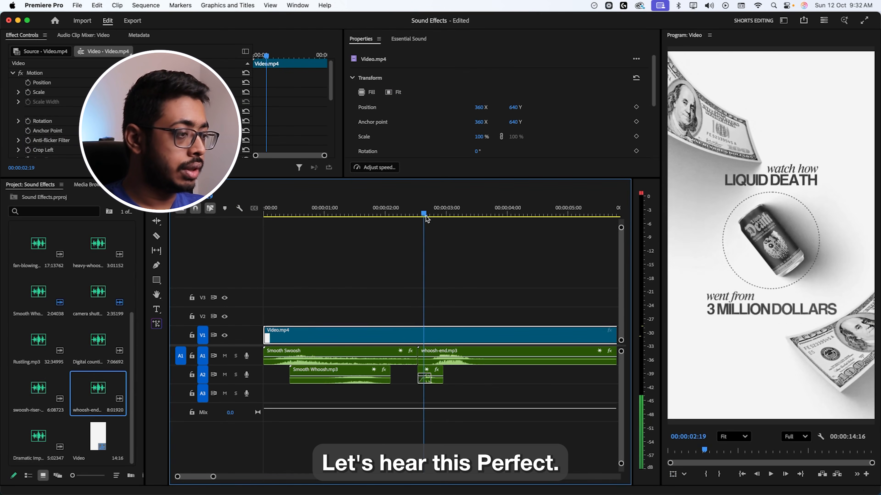
key("space")
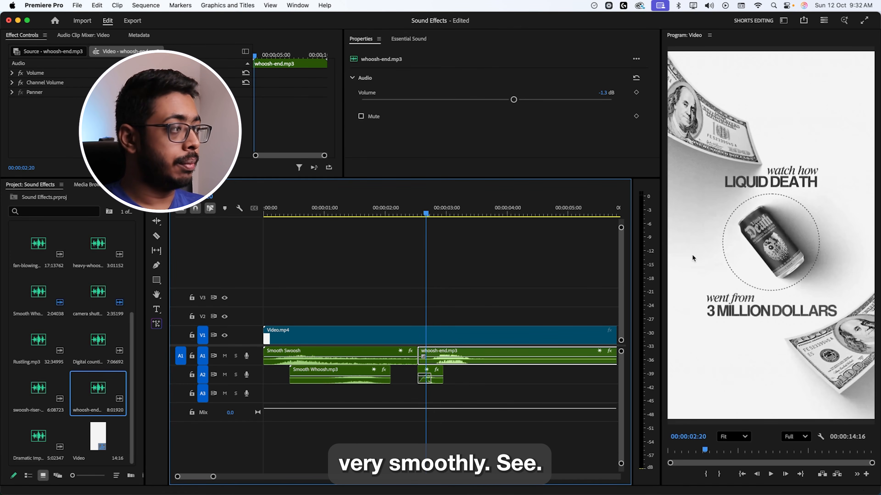
key("space")
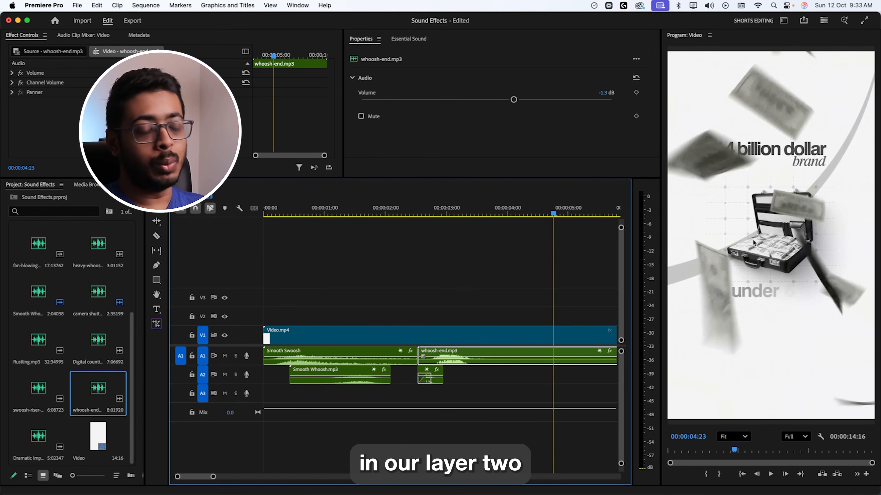
Step: Cut whoosh-end.mp3 at 00:00:04:23 and remove the part after the cut
scroll(205, 480, "right", 5)
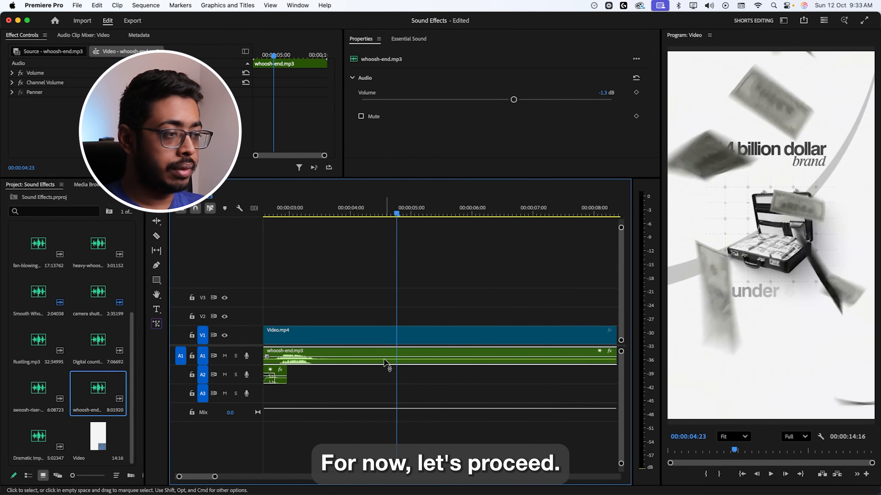
left_click(421, 355)
key("Delete")
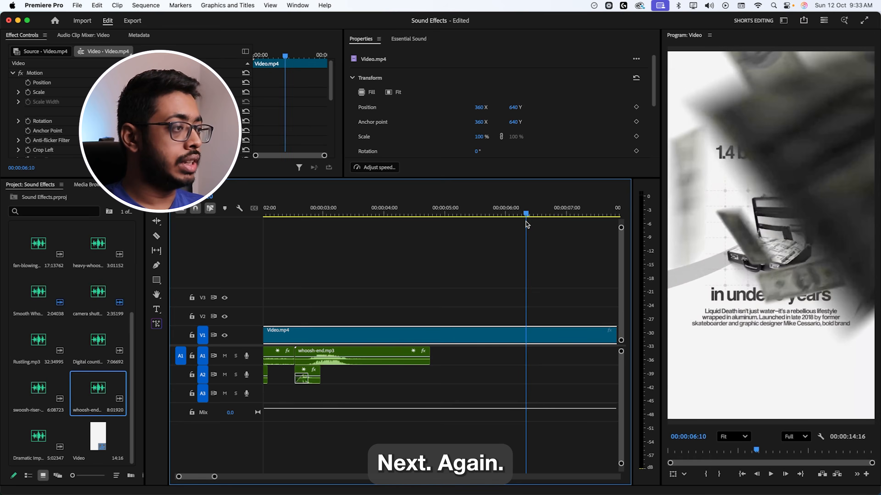
Step: Copy the camera shutter.mp3 clip to track A1 at 00:00:06:17, where the bottles appear, and preview it
mouse_move(525, 222)
left_mouse_down()
mouse_move(511, 222)
mouse_move(537, 229)
mouse_move(520, 228)
left_mouse_up()
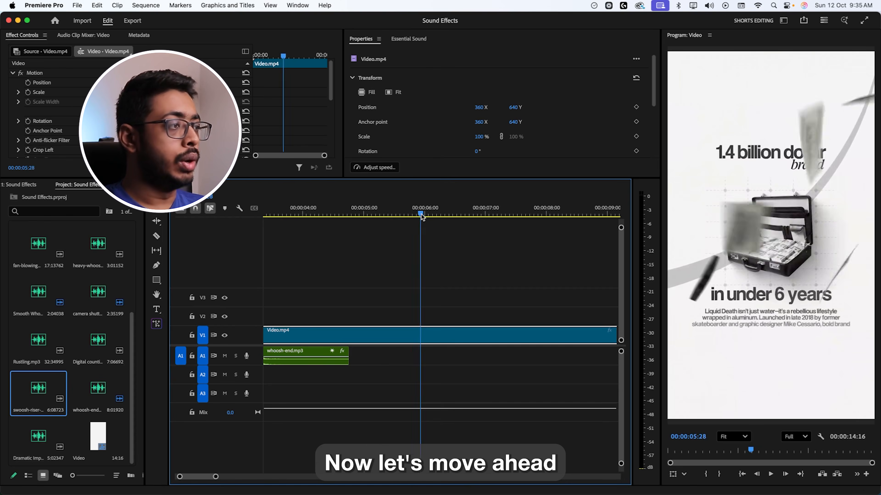
left_click_drag(421, 214, 459, 219)
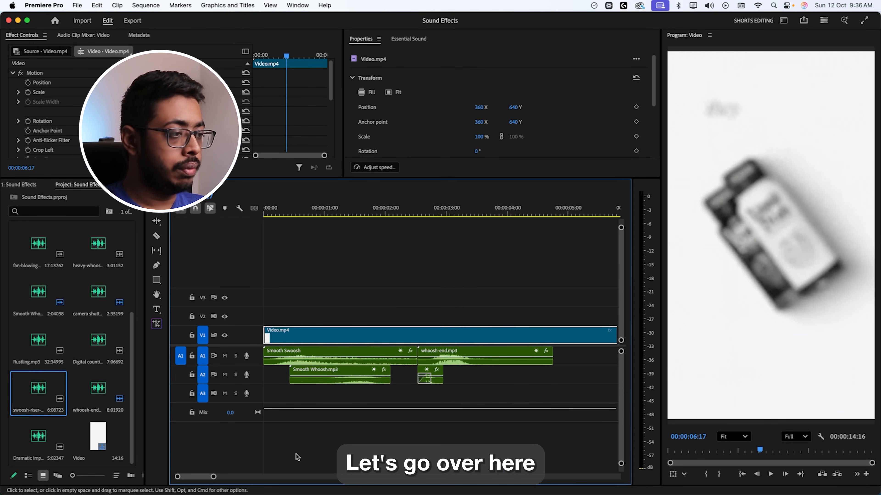
left_click(423, 373)
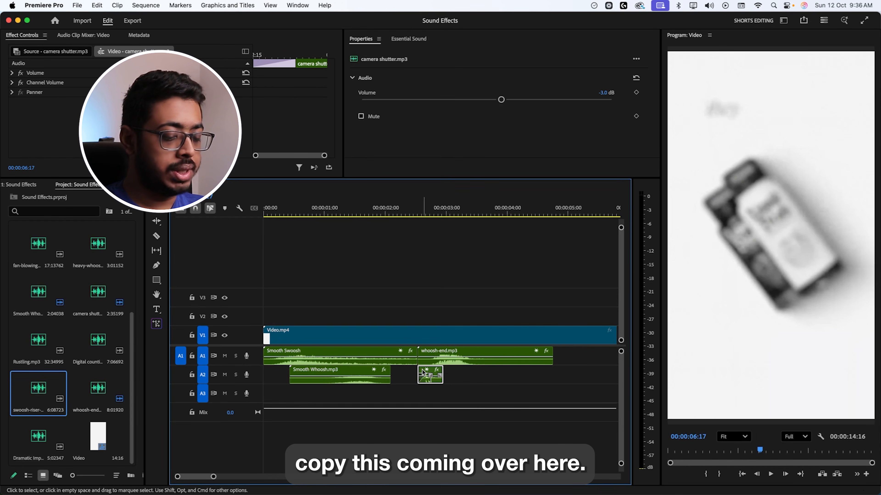
scroll(184, 477, "right", 5)
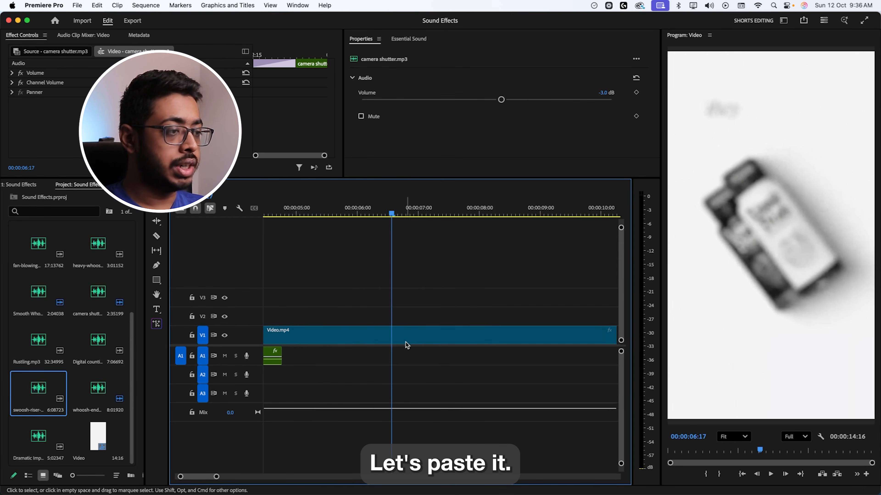
left_click(407, 341)
key("super+v")
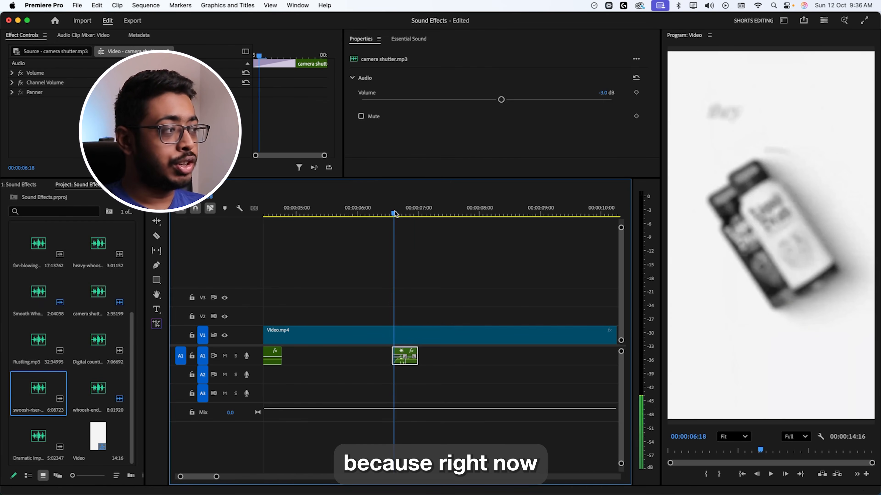
left_click_drag(393, 213, 406, 214)
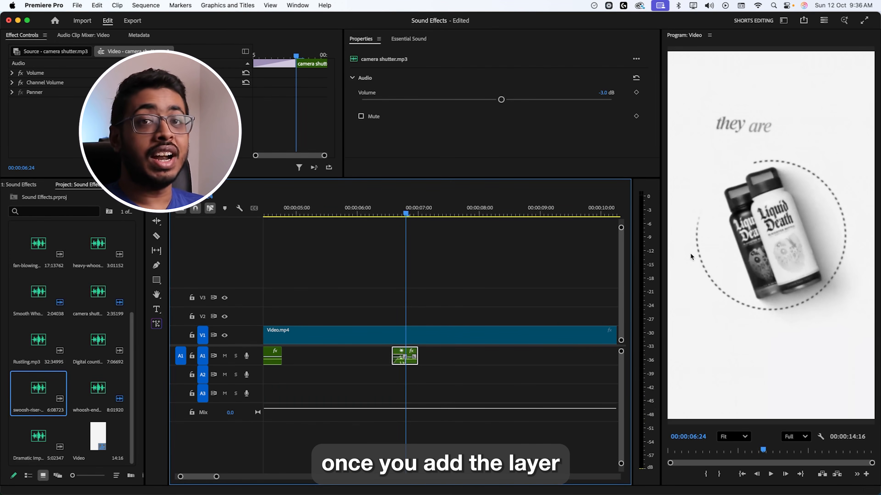
left_click(397, 214)
key("space")
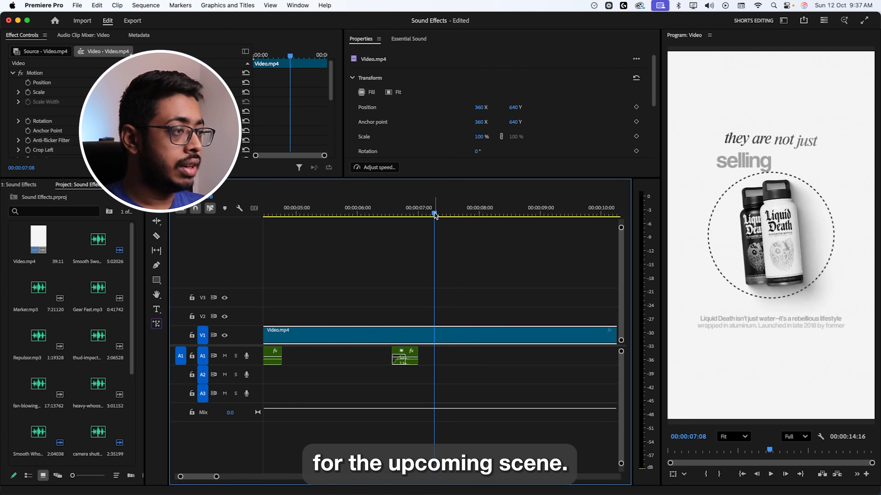
Step: Add swoosh-riser-reverb.mp3 to track A1 directly after the second camera shutter clip and play it through the coin scene
left_click_drag(435, 215, 421, 230)
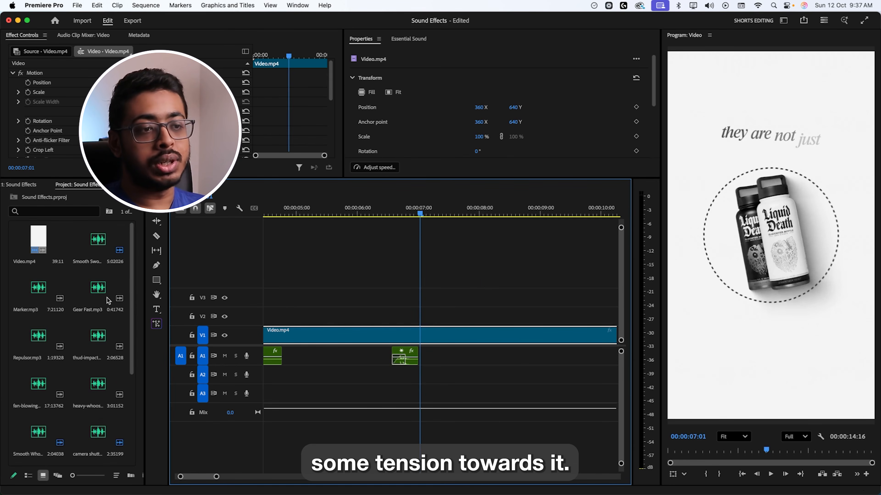
scroll(54, 366, "down", 5)
left_click_drag(46, 384, 384, 357)
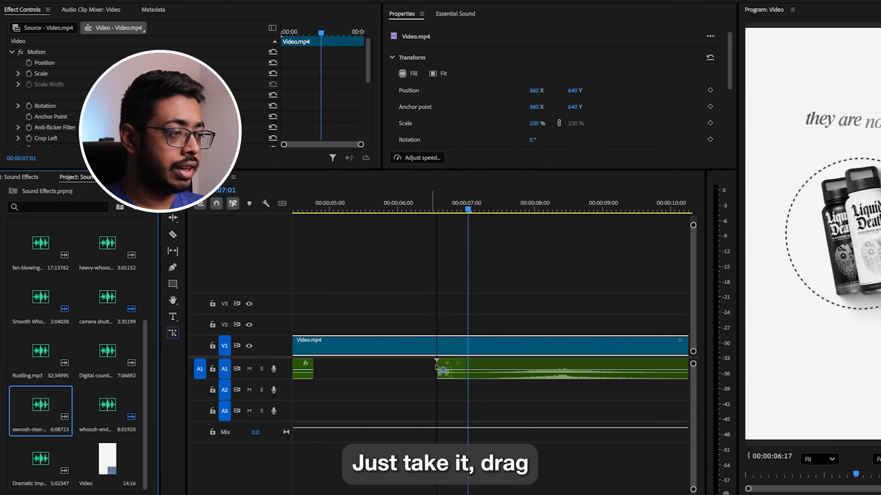
left_click_drag(469, 364, 469, 365)
left_click(465, 211)
key("space")
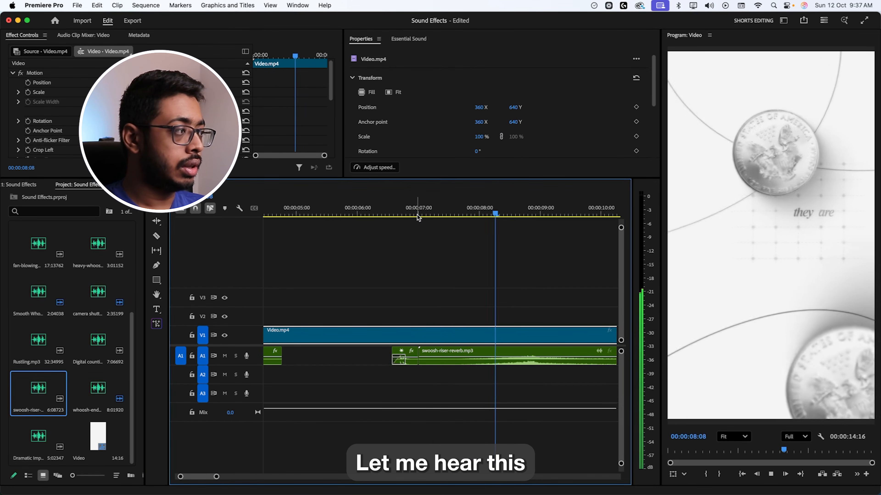
key("space")
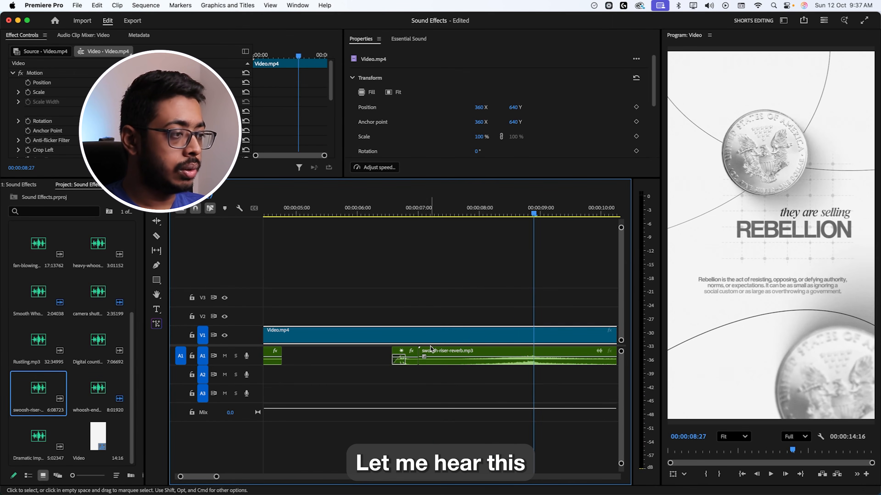
Step: Trim the start of swoosh-riser-reverb.mp3 and move it back against the camera shutter clip
left_click_drag(423, 355, 436, 352)
left_click_drag(453, 351, 454, 352)
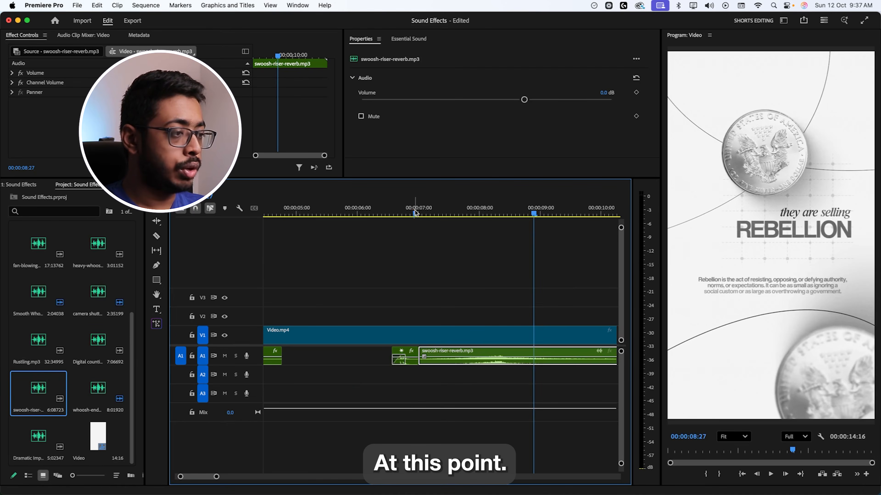
Step: Play the coin scene, lower swoosh-riser-reverb.mp3 to -3.1 dB and play the scene again
left_click(415, 210)
key("space")
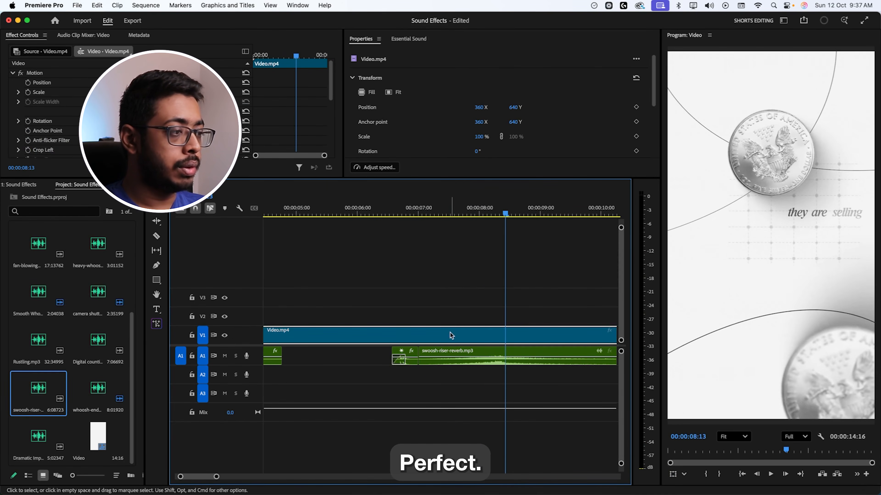
left_click(450, 357)
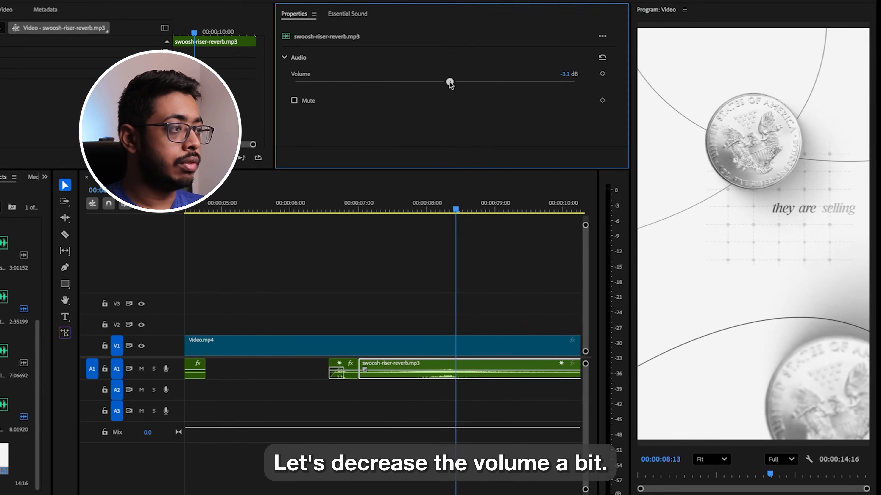
left_click(396, 204)
key("space")
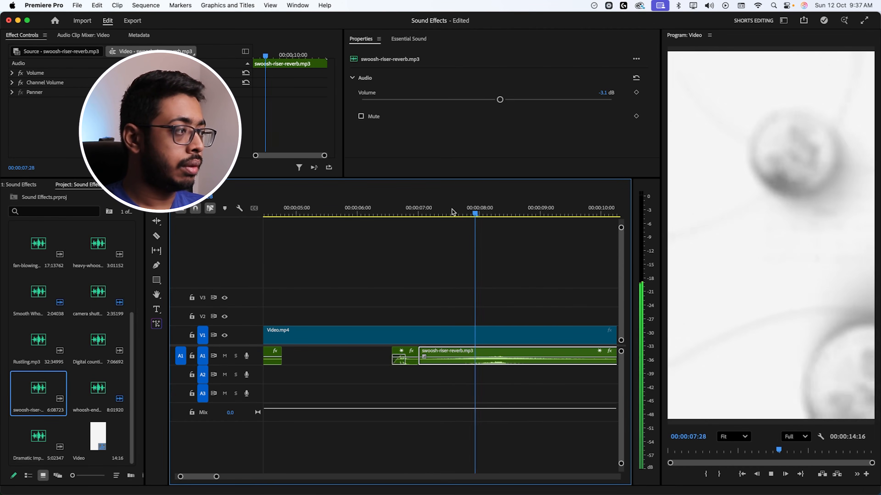
key("space")
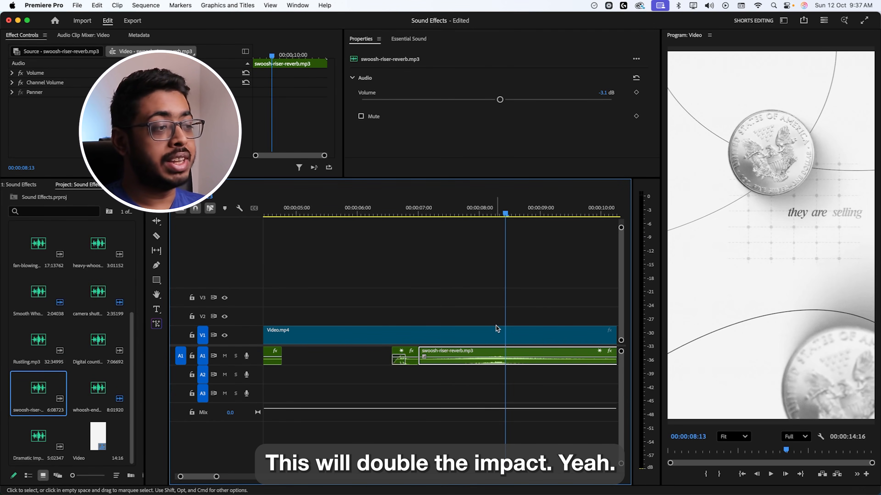
Step: Layer Dramatic Impact Whoosh.mp3 on track A2 under the riser at -2.0 dB, then shift it slightly earlier and preview the coin scene
left_click_drag(45, 438, 447, 373)
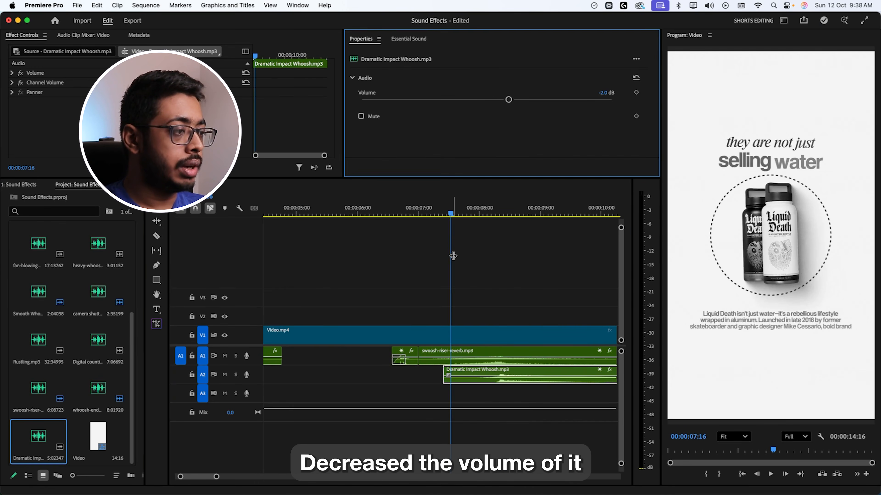
key("space")
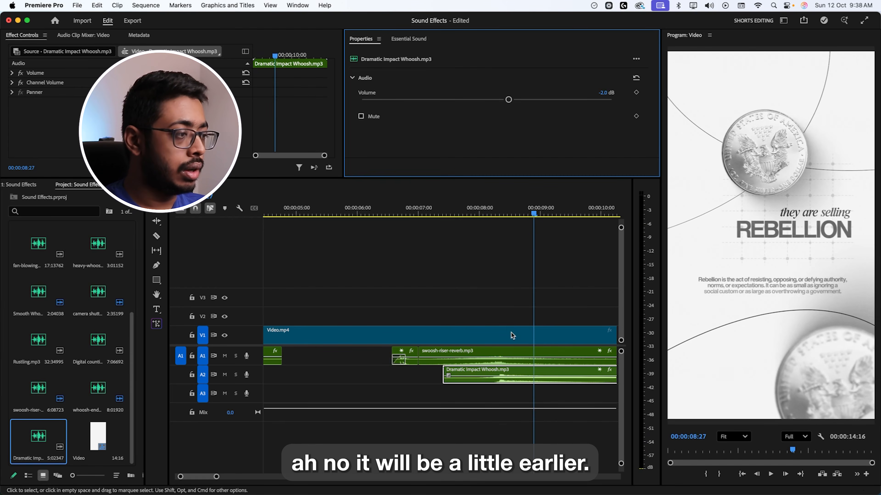
left_click_drag(541, 368, 528, 370)
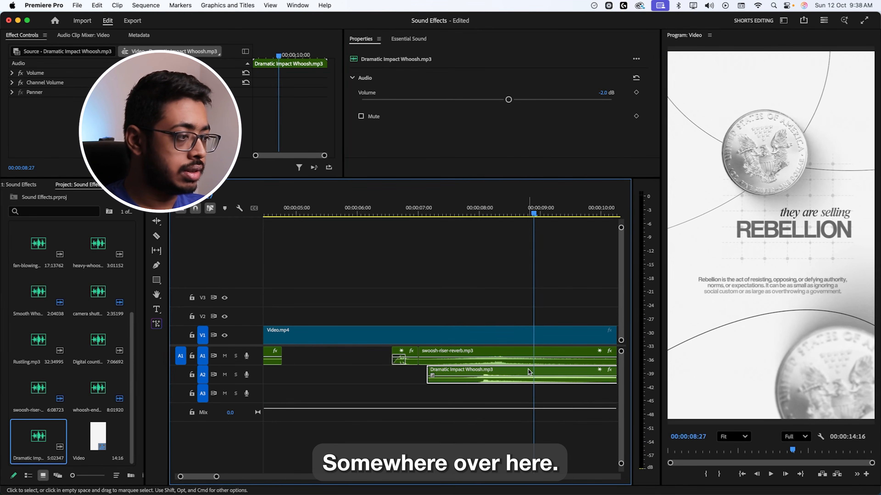
left_click(459, 210)
key("space")
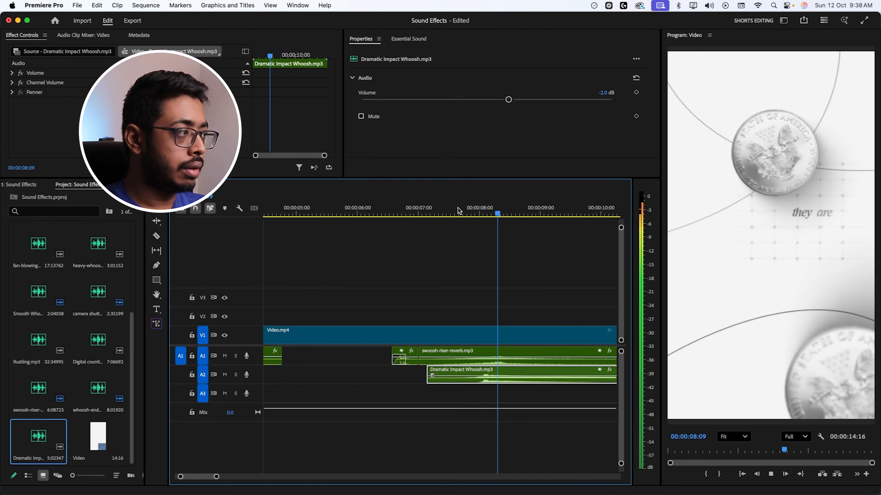
key("space")
key("space")
Step: Trim the start of Dramatic Impact Whoosh.mp3, fade in its volume up to the impact peak, and preview it
left_click_drag(428, 373, 486, 373)
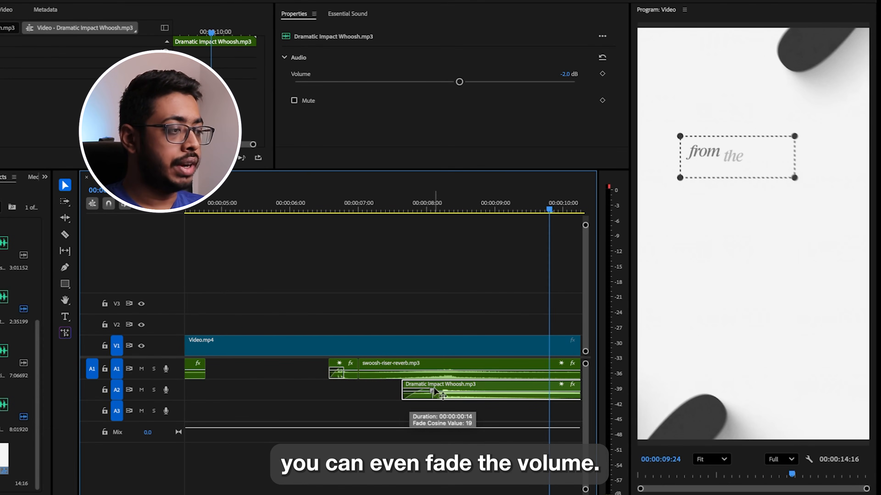
left_click_drag(433, 388, 444, 388)
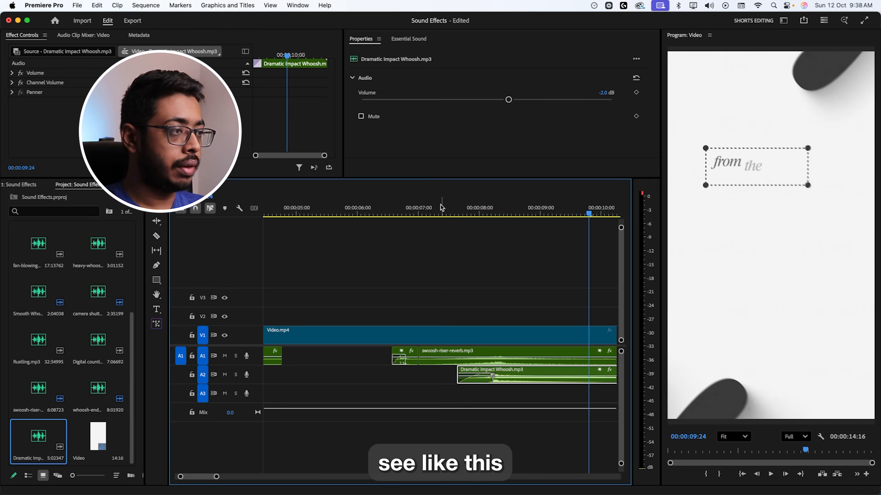
left_click(458, 209)
key("space")
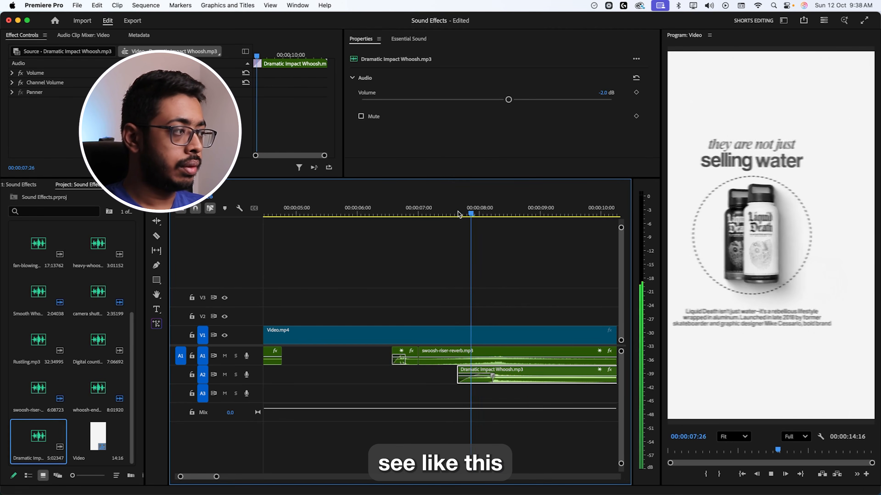
key("space")
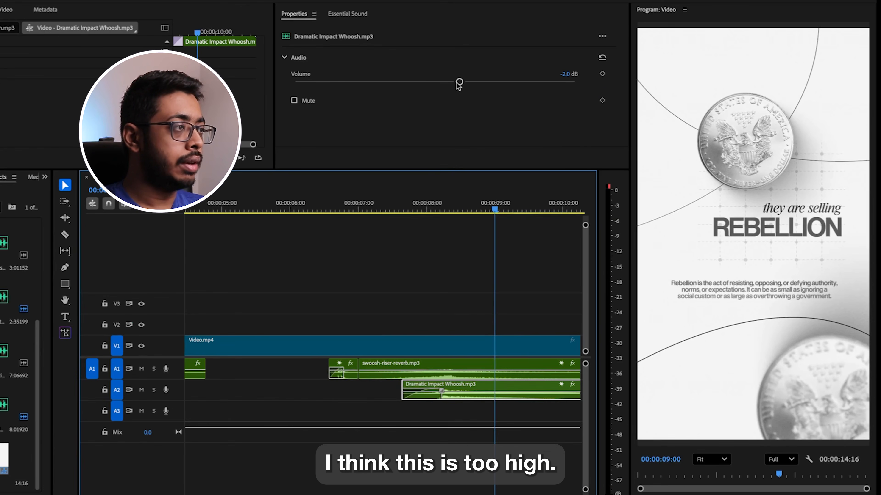
Step: Lower Dramatic Impact Whoosh.mp3 to -6.9 dB and swoosh-riser-reverb.mp3 to -5.0 dB, then preview and save the project
left_click_drag(458, 82, 430, 82)
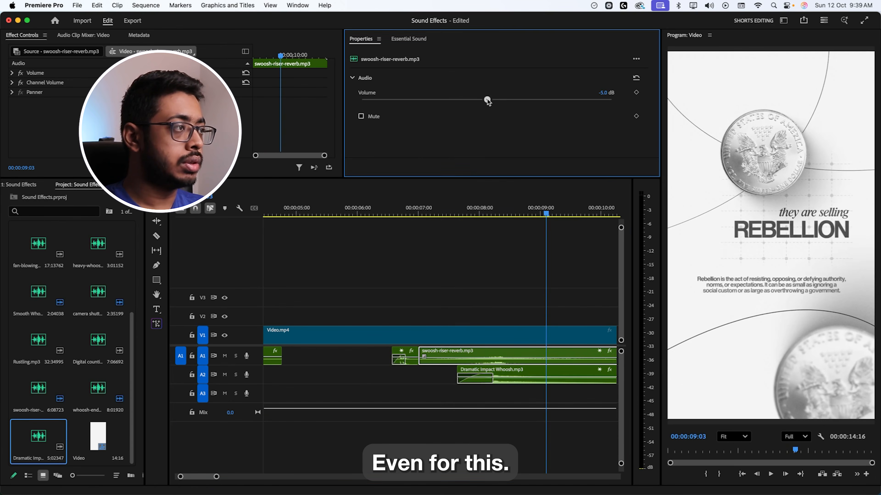
left_click(470, 213)
key("space")
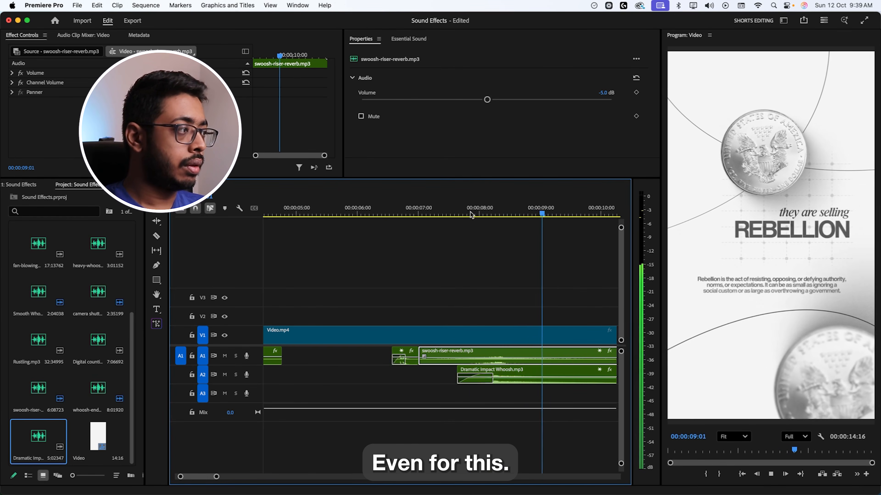
key("space")
key("super+s")
Step: Trim the ends of swoosh-riser-reverb.mp3 and Dramatic Impact Whoosh.mp3 back to 00:00:09:21, where "from" appears
left_click_drag(216, 477, 226, 477)
key("space")
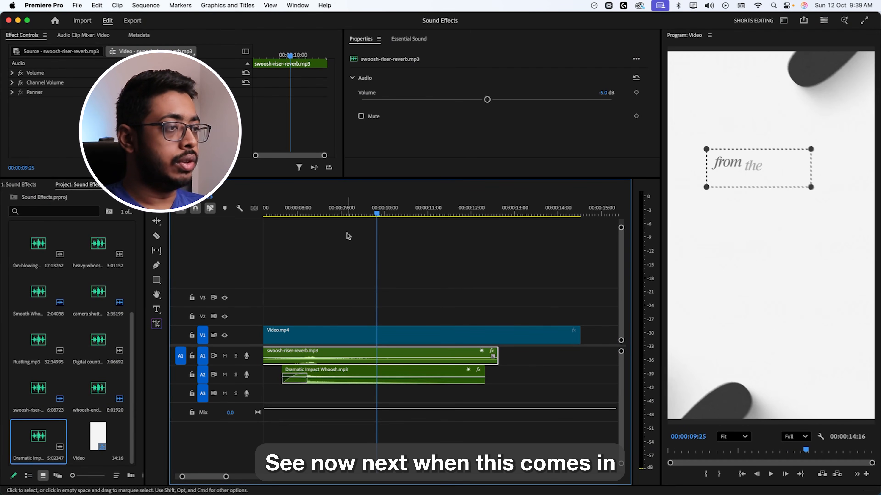
left_click_drag(363, 212, 371, 215)
left_click_drag(505, 354, 371, 356)
left_click(383, 371)
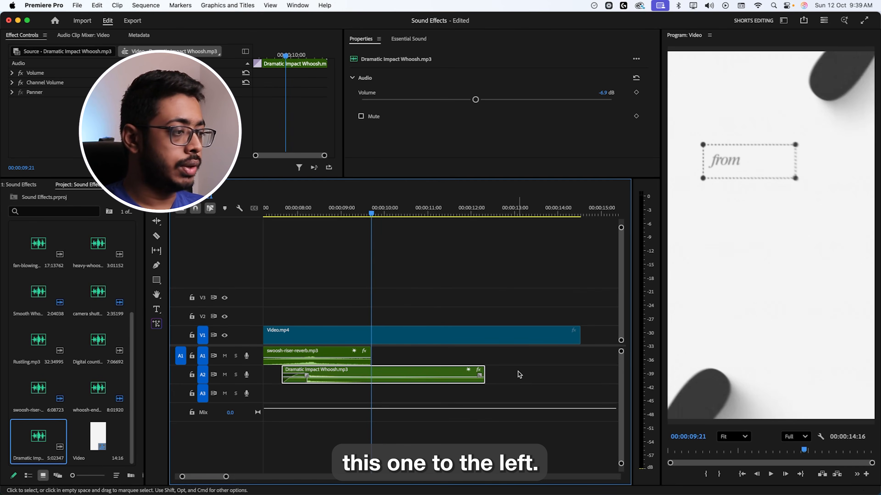
left_click_drag(483, 369, 371, 370)
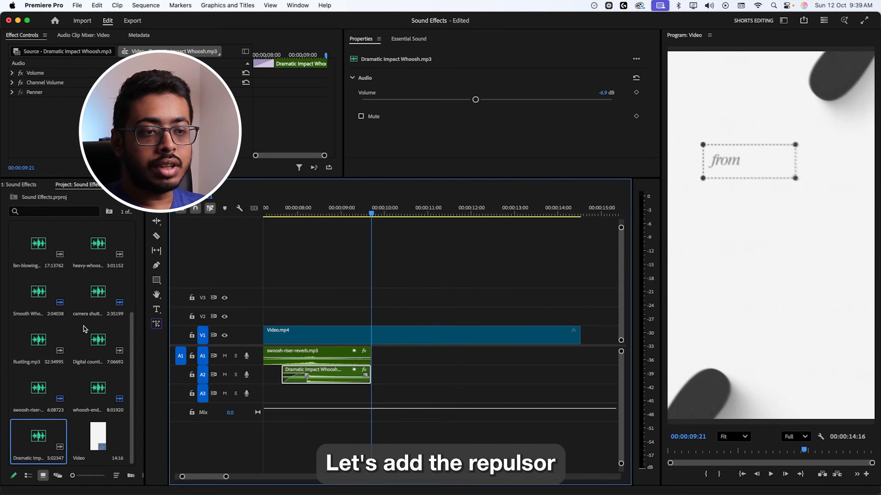
Step: Add Repulsor.mp3 from the project bin to track A2 at 00:00:09:21, directly after Dramatic Impact Whoosh.mp3
scroll(76, 390, "up", 5)
scroll(76, 390, "down", 5)
scroll(76, 390, "up", 5)
left_click_drag(38, 336, 375, 379)
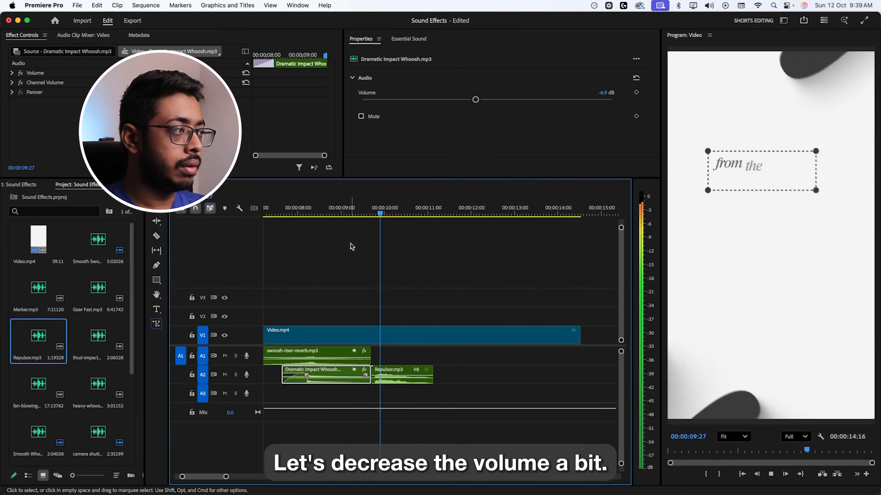
Step: Lower Repulsor.mp3 to -9.4 dB, move it 5 frames earlier over the end of Dramatic Impact Whoosh.mp3, and preview it
left_click_drag(345, 388, 337, 388)
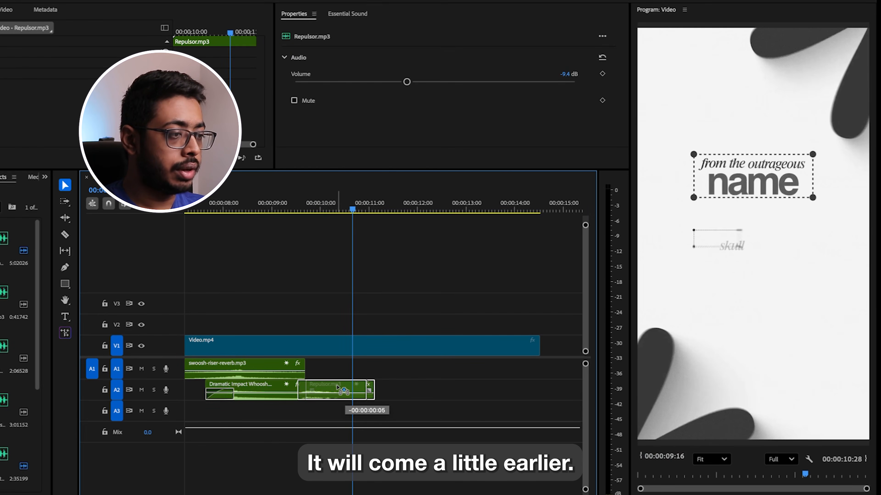
left_click(297, 211)
key("space")
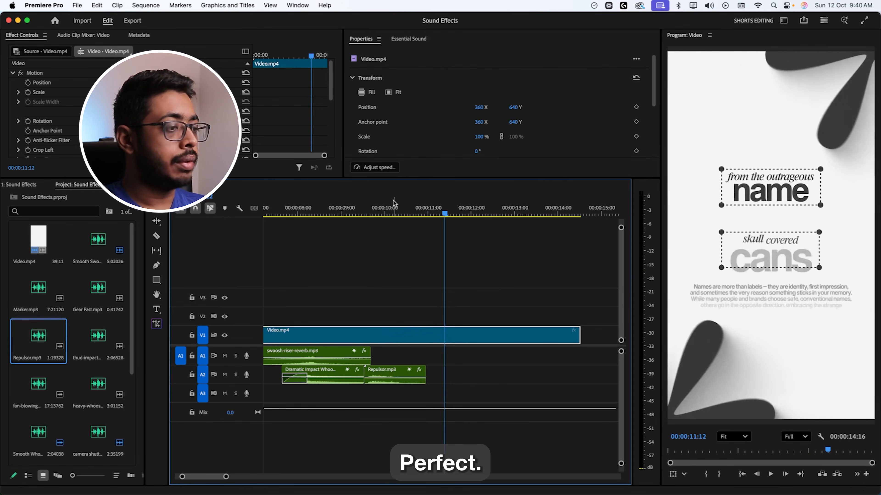
Step: Add heavy-whoosh.mp3 to track A1 at 00:00:11:22, set its volume to -4.6 dB and play the transition to the skull
left_click(477, 214)
left_click_drag(477, 215, 457, 222)
scroll(72, 381, "down", 5)
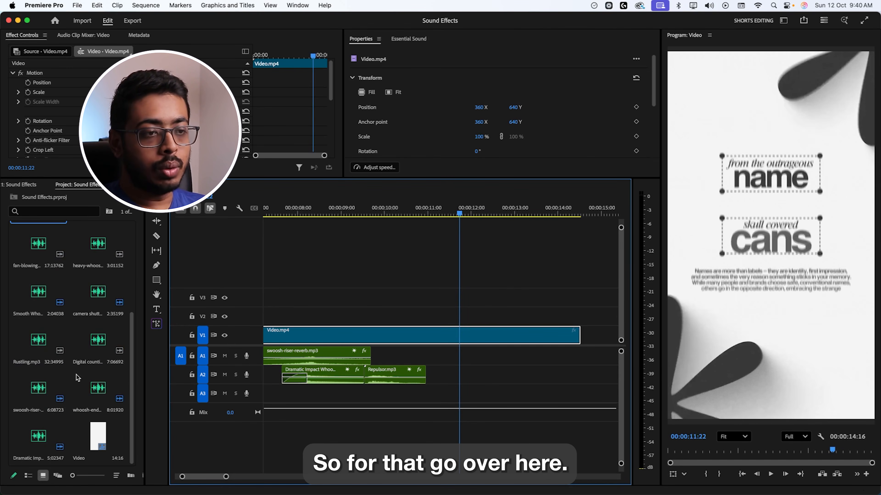
left_click_drag(98, 246, 457, 365)
left_click(489, 100)
key("space")
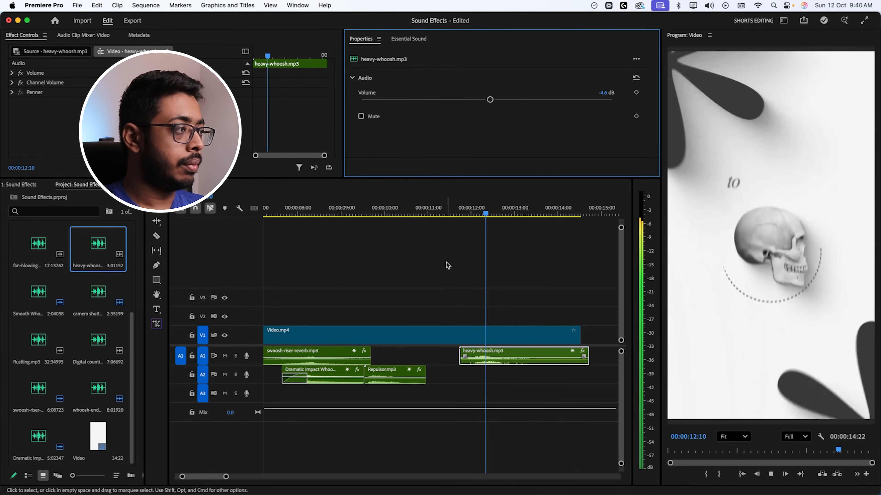
Step: Add thud-impact.mp3 to track A2 at 00:00:13:16, under the "MURDER YOUR THIRST" tagline
left_click(542, 214)
left_click_drag(542, 215, 555, 230)
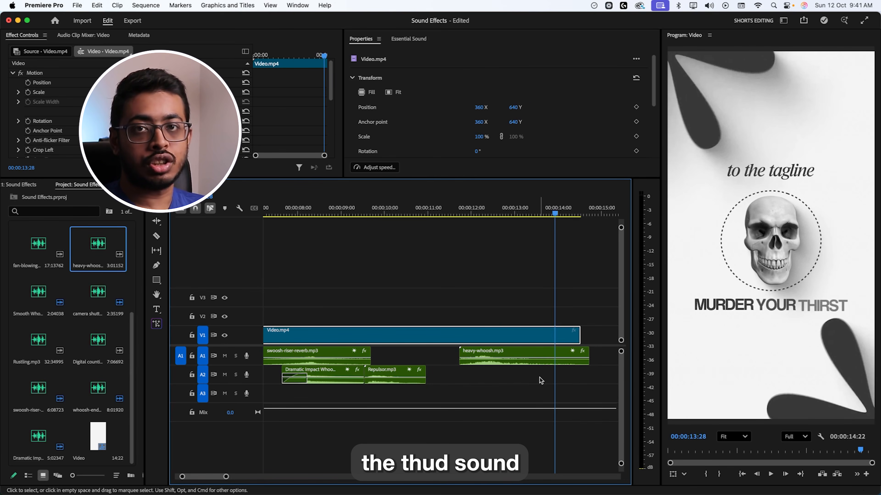
scroll(26, 371, "up", 5)
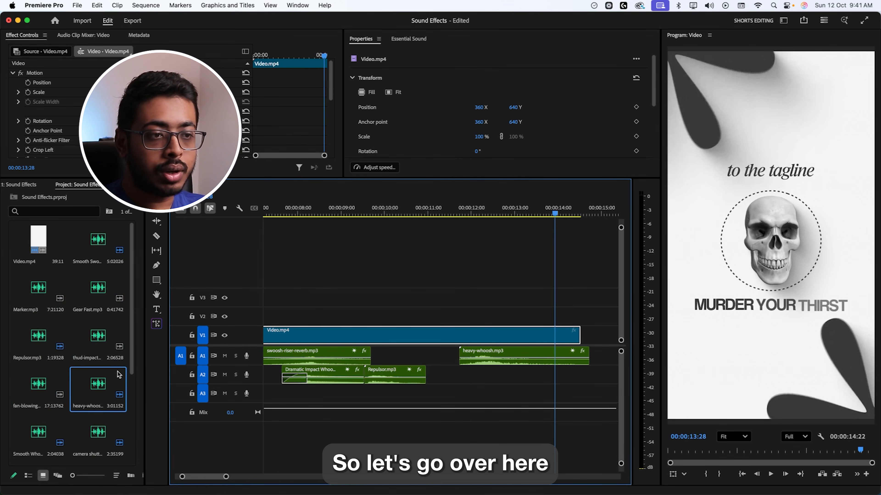
left_click_drag(98, 338, 539, 375)
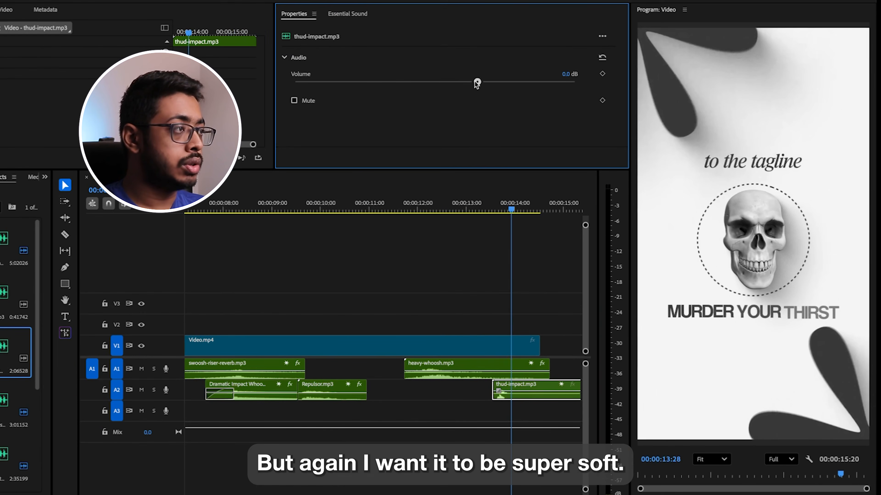
Step: Lower thud-impact.mp3 to -4.1 dB and play it from the start of the clip
left_click_drag(524, 99, 502, 99)
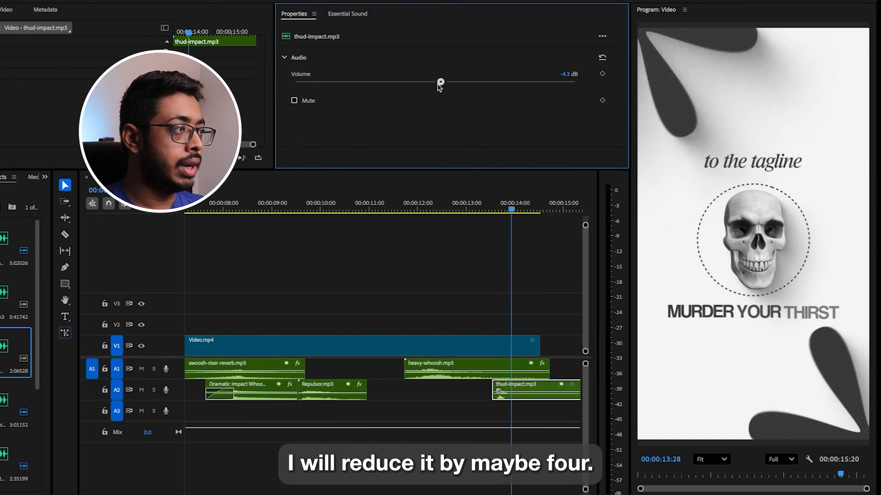
left_click_drag(438, 85, 440, 86)
left_click(493, 209)
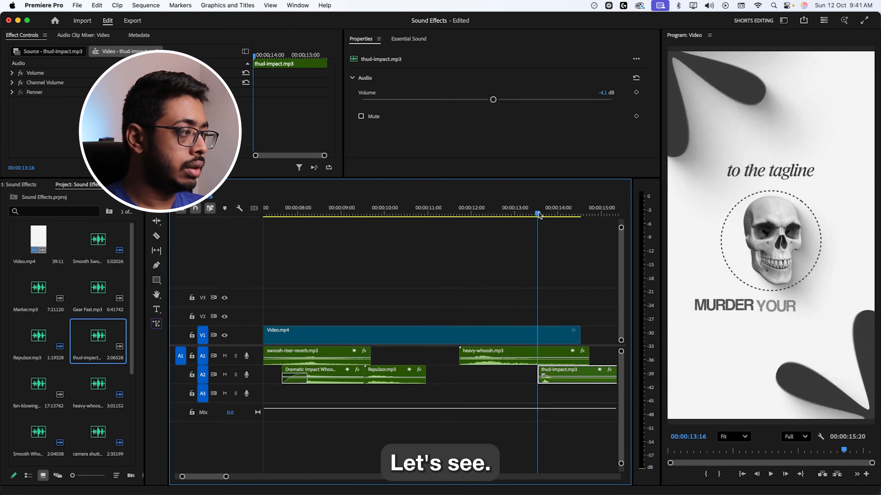
key("space")
Step: Move thud-impact.mp3 earlier to about 00:00:13:03, reduce its volume to -8.0 dB and preview it
left_click_drag(565, 374, 560, 371)
left_click_drag(492, 100, 472, 100)
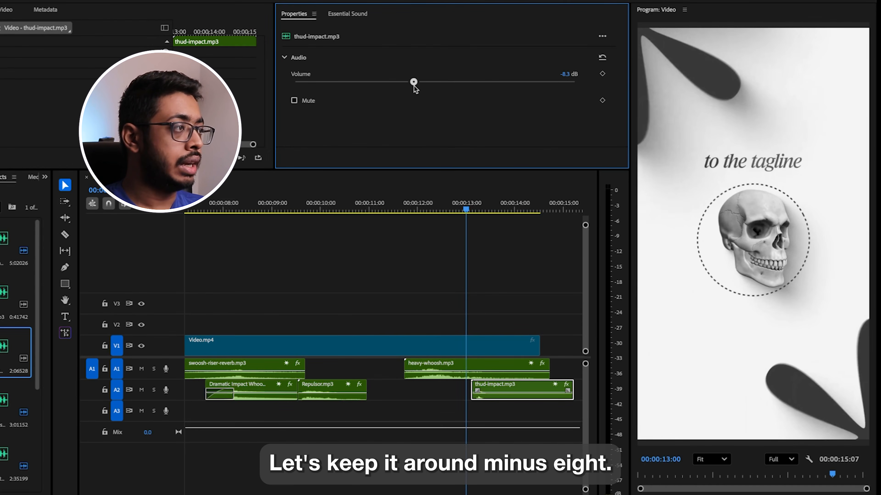
left_click_drag(414, 82, 415, 82)
key("space")
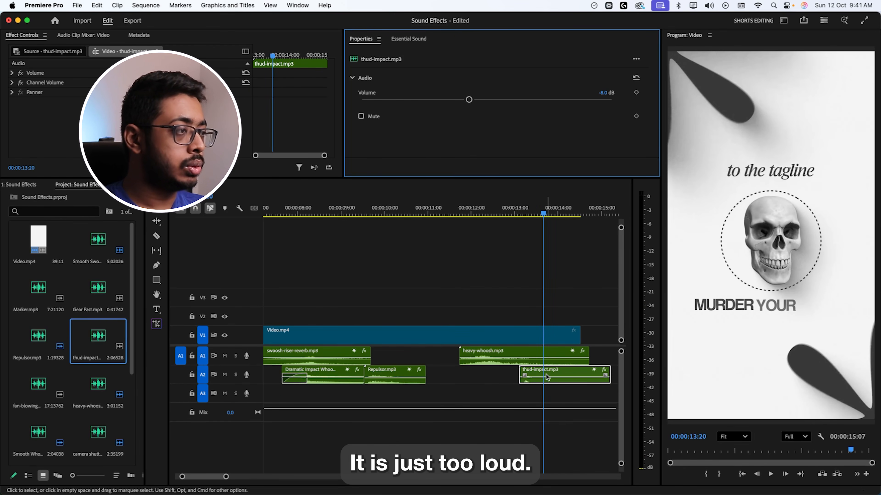
Step: Set the volume of thud-impact.mp3 to -16.0 dB and play the tagline scene
left_click_drag(468, 99, 432, 104)
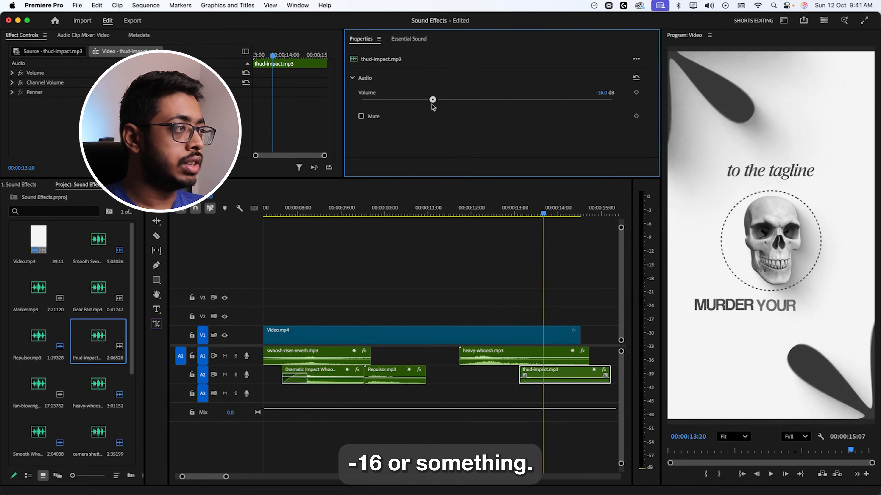
left_click(515, 214)
key("space")
Step: Shorten thud-impact.mp3 to its hit, place a second short copy directly after it on track A2, and preview both
left_click_drag(607, 371, 544, 374)
left_click(516, 211)
key("space")
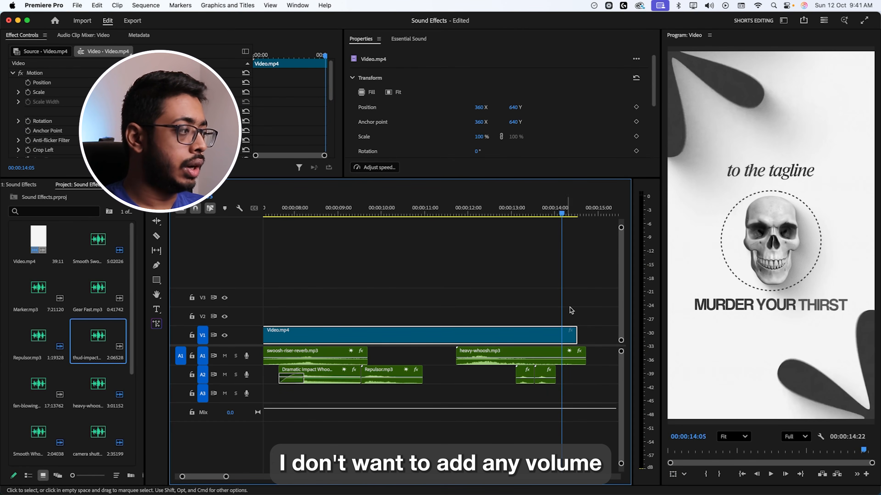
Step: Lower the second thud-impact.mp3 clip to -24.7 dB and play the tagline scene again
left_click(544, 373)
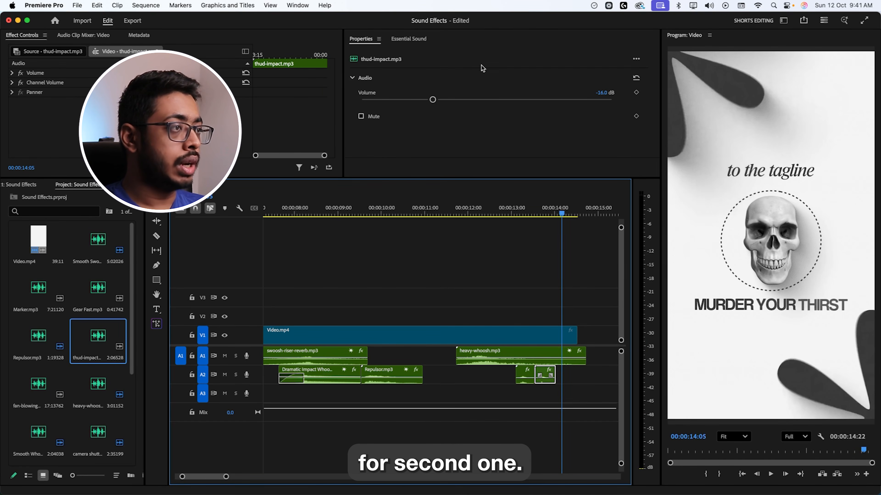
left_click_drag(432, 101, 421, 101)
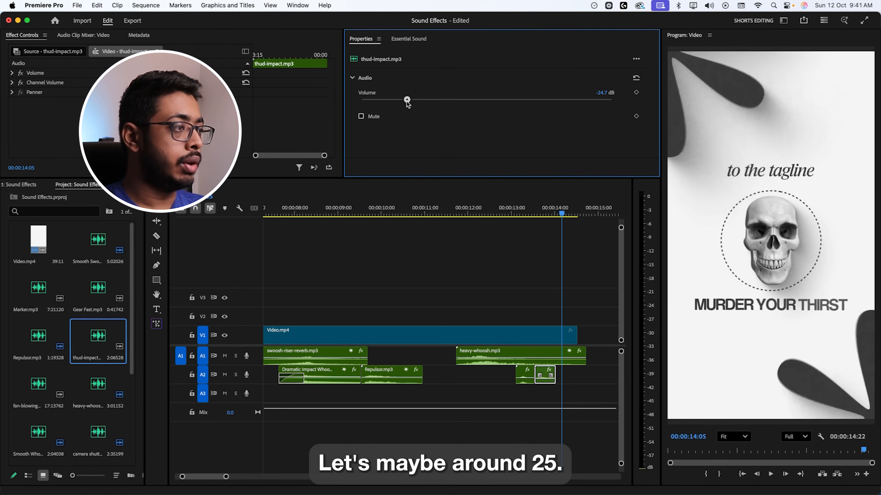
left_click(513, 209)
key("space")
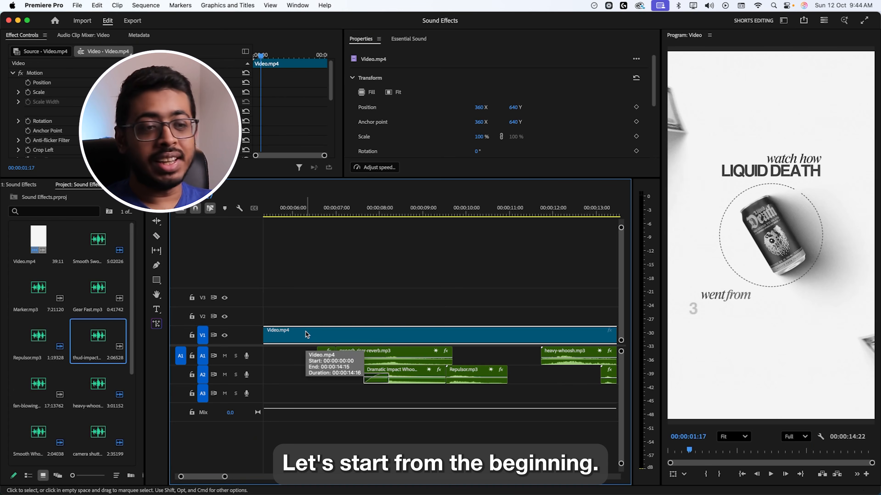
Step: Place Gear Fast.mp3 on track A3 at 00:00:01:02, under the appearing can, and play that part
left_click_drag(206, 480, 203, 481)
left_click_drag(288, 206, 307, 221)
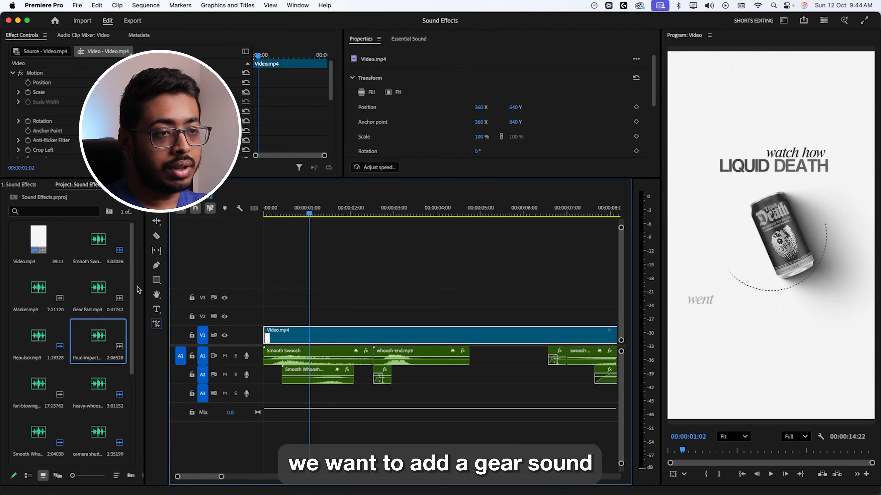
left_click_drag(91, 288, 195, 317)
left_click_drag(309, 396, 310, 397)
key("space")
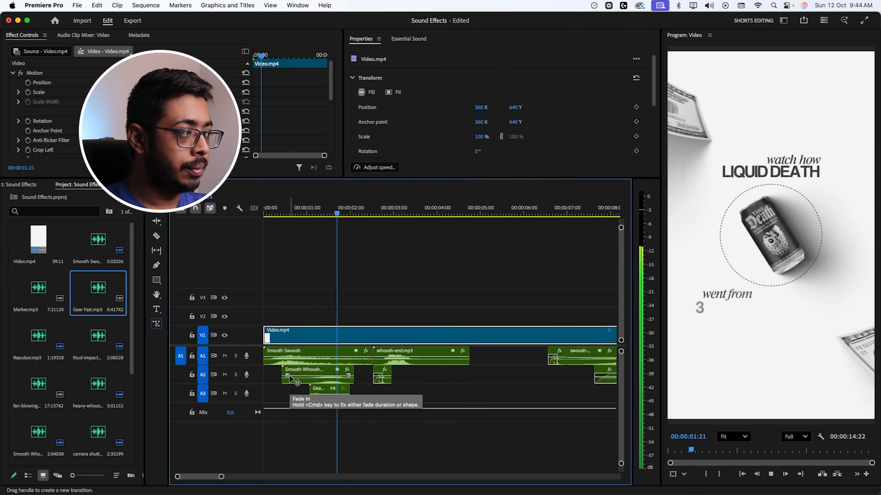
Step: Lower the volume of Gear Fast.mp3 to -3.7 dB and slow the clip to 80% speed
key("space")
left_click(323, 395)
left_click_drag(517, 98, 487, 98)
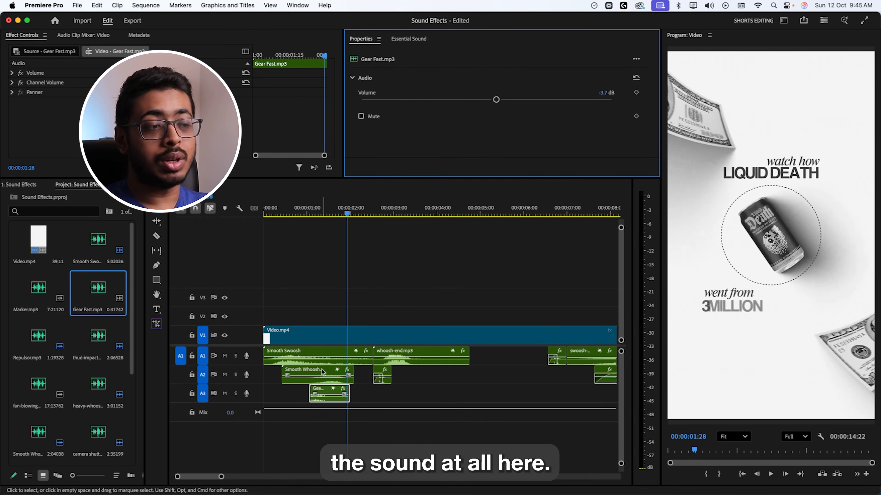
left_click(322, 394)
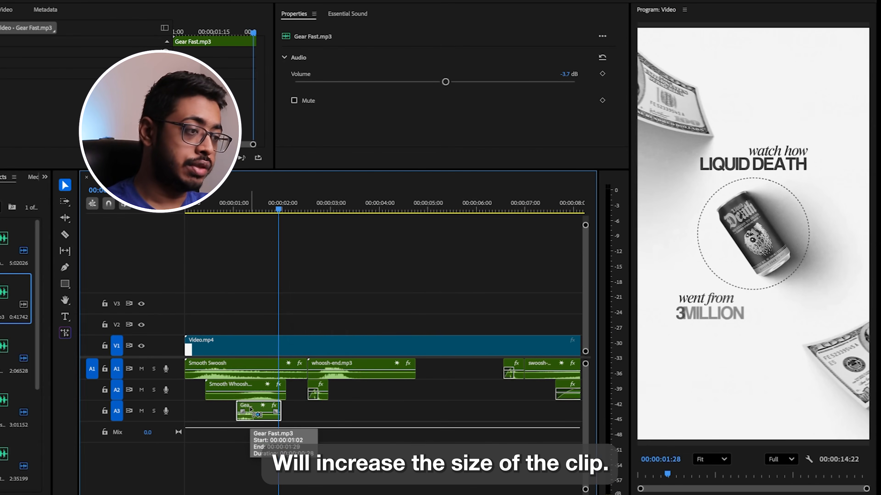
key("super+r")
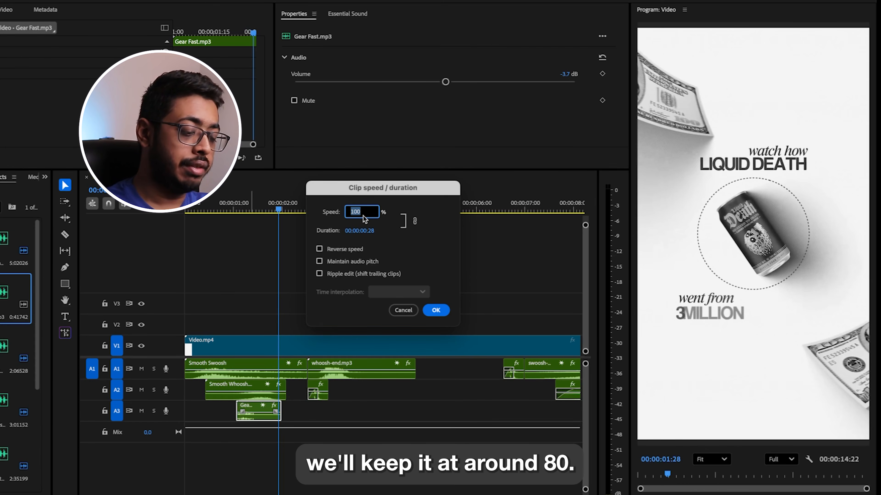
key("Return")
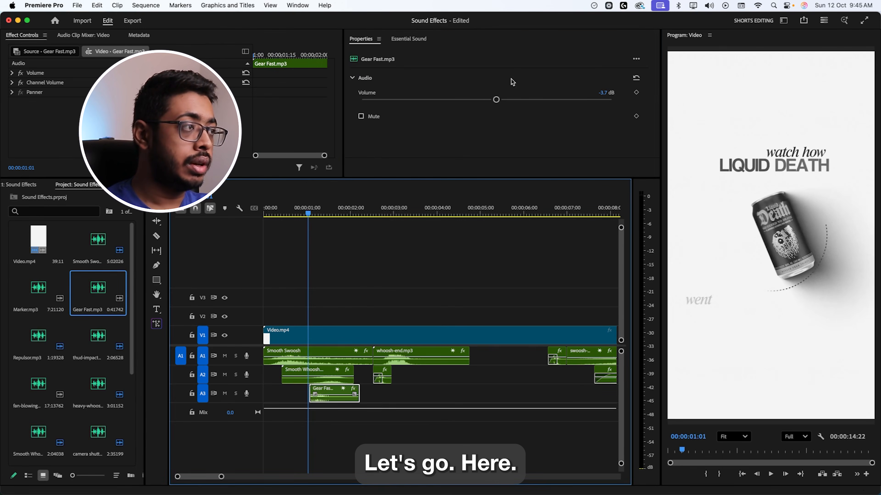
Step: Reduce Gear Fast.mp3 to -6.1 dB, assign it the Violet label as a foley sound, and play on
key("space")
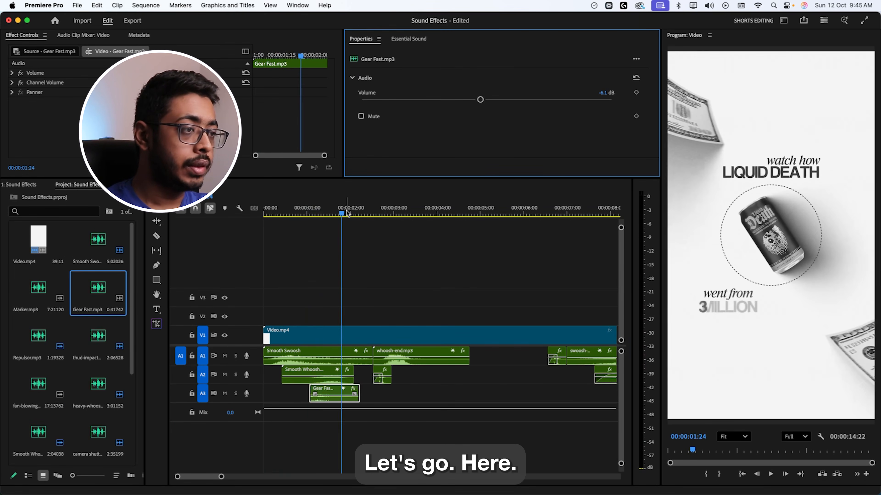
left_click(333, 213)
left_click(331, 395)
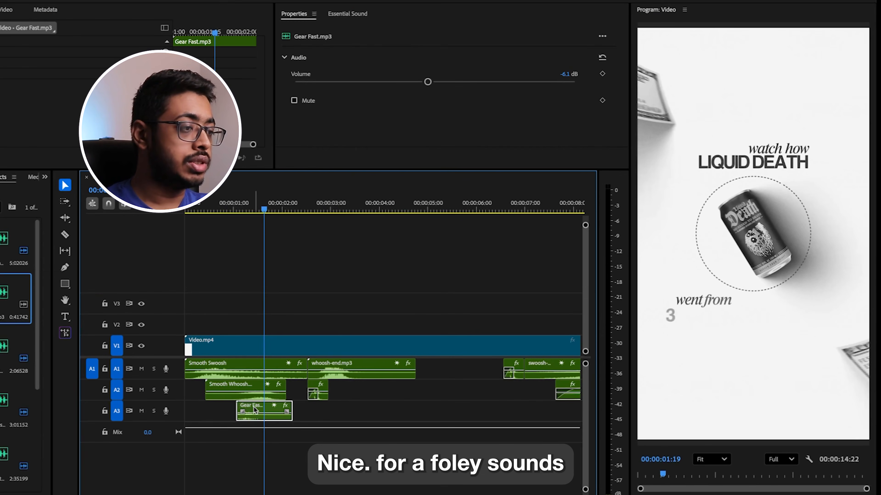
right_click(255, 410)
mouse_move(329, 325)
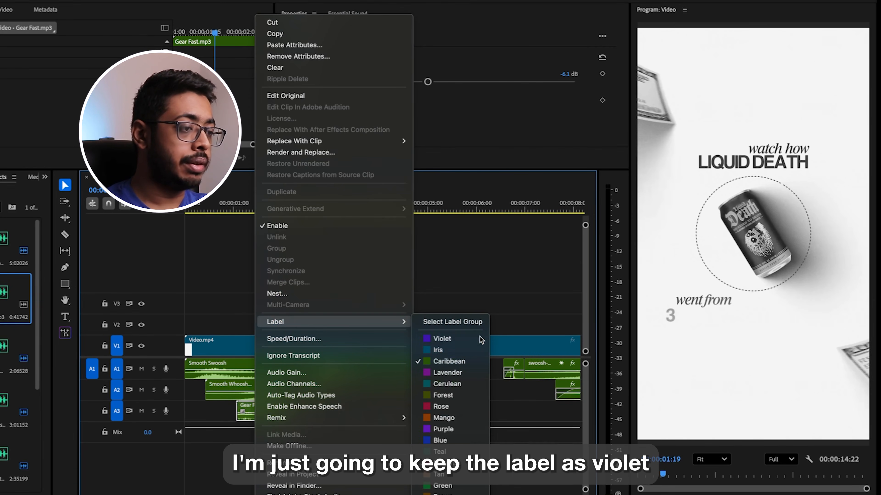
left_click(480, 340)
left_click(298, 214)
key("space")
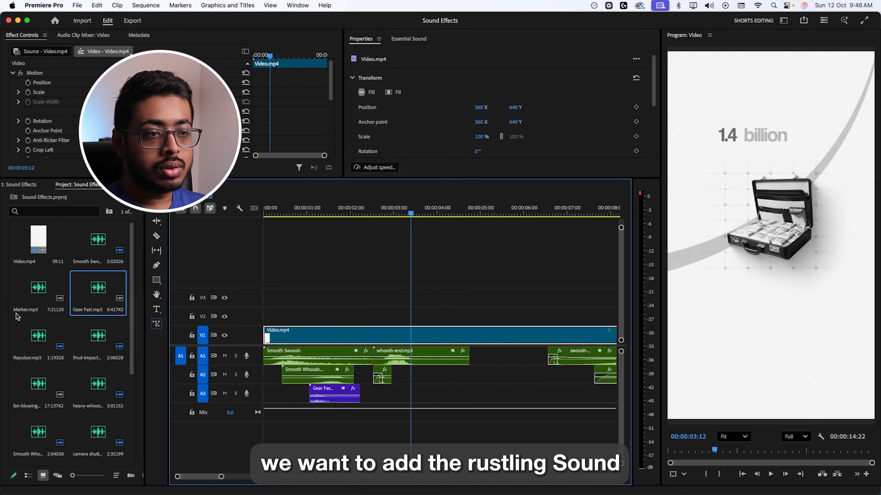
Step: Place Rustling.mp3 on track A3 at 00:00:03:12 with a fade-in and cut off everything after 00:00:06:11
scroll(61, 367, "down", 3)
left_click_drag(60, 366, 391, 410)
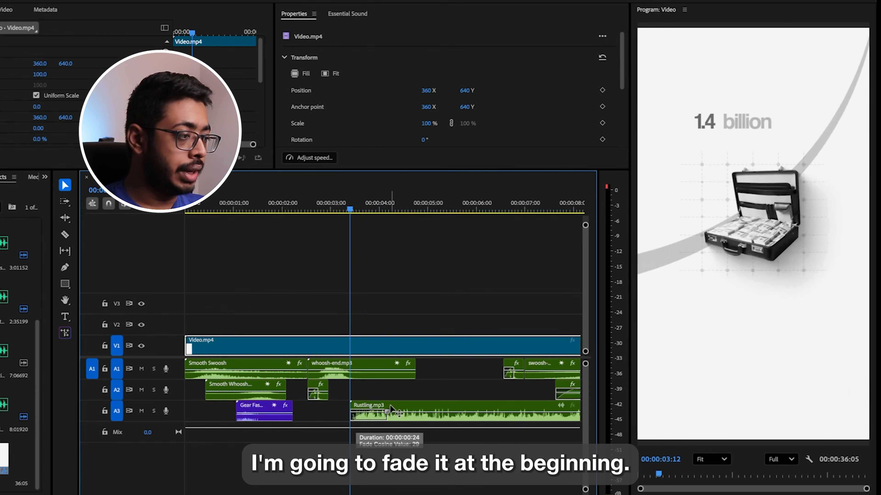
left_click(494, 211)
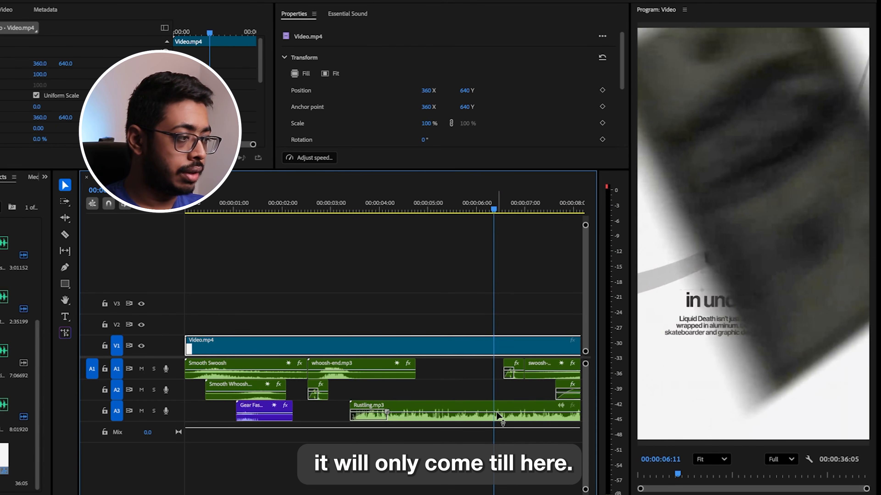
left_click(498, 416)
key("ctrl+k")
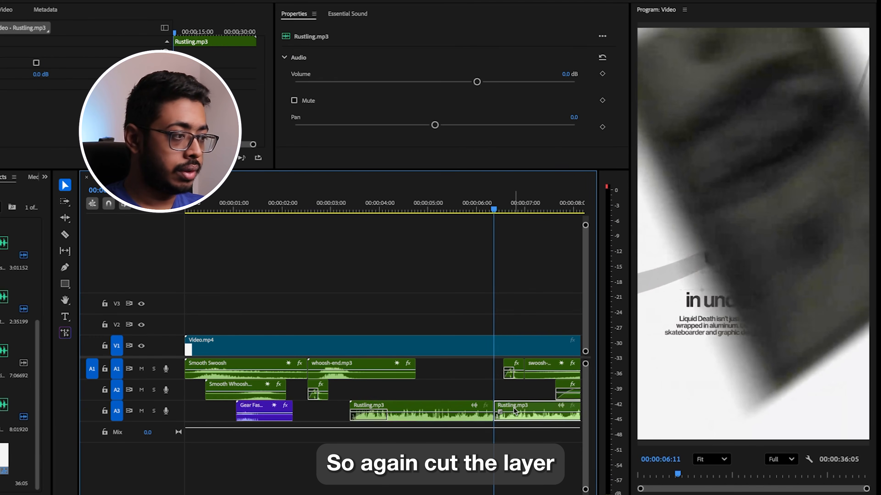
left_click(514, 411)
key("Delete")
Step: Fade out and quieten Rustling.mp3, shift its start slightly later, and play the flying-money scene
left_click_drag(438, 414, 437, 413)
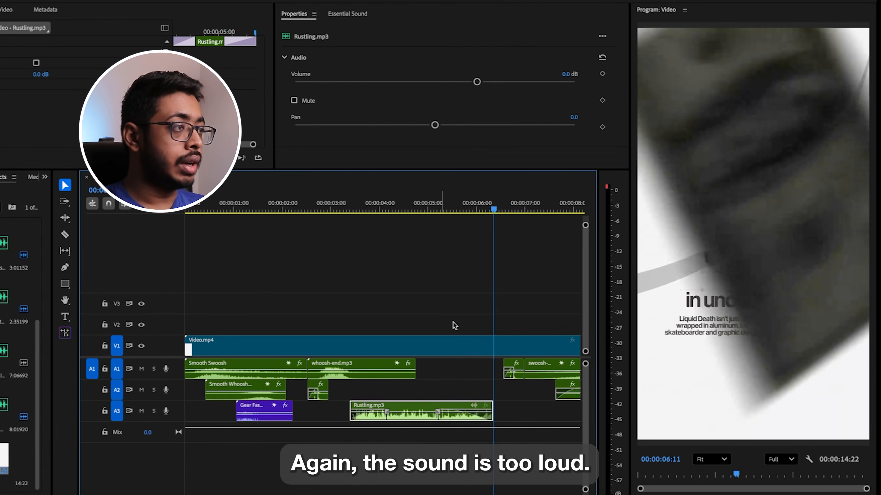
left_click_drag(476, 84, 444, 86)
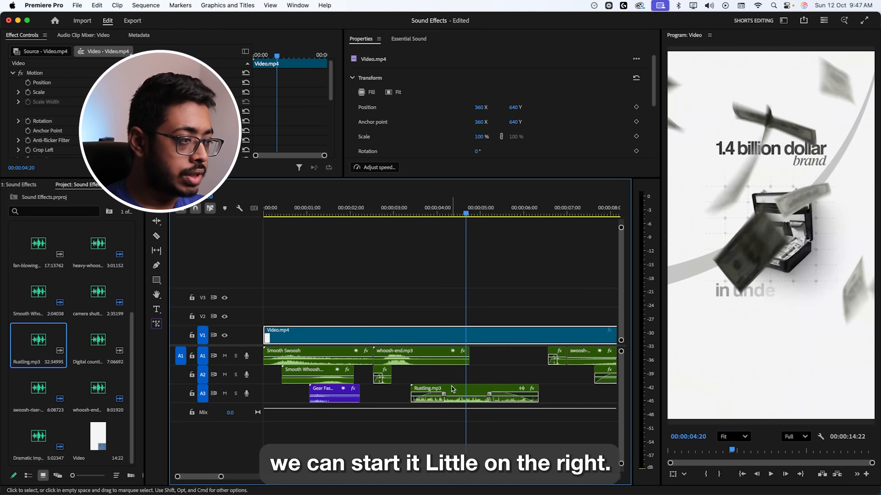
left_click_drag(452, 388, 471, 391)
left_click(407, 208)
key("space")
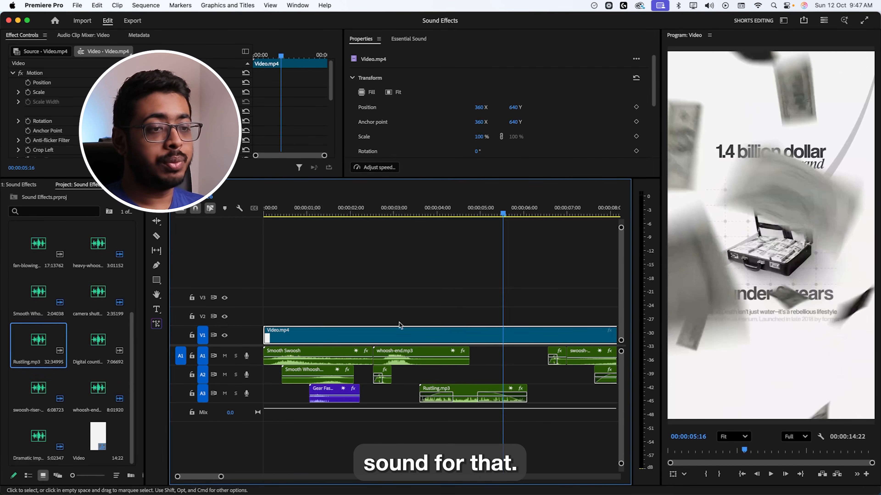
left_click_drag(98, 343, 531, 380)
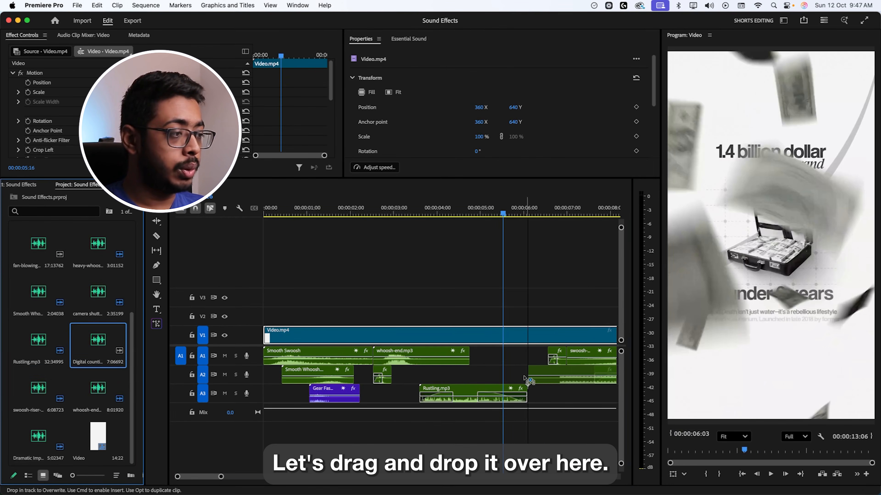
left_click_drag(469, 374, 441, 371)
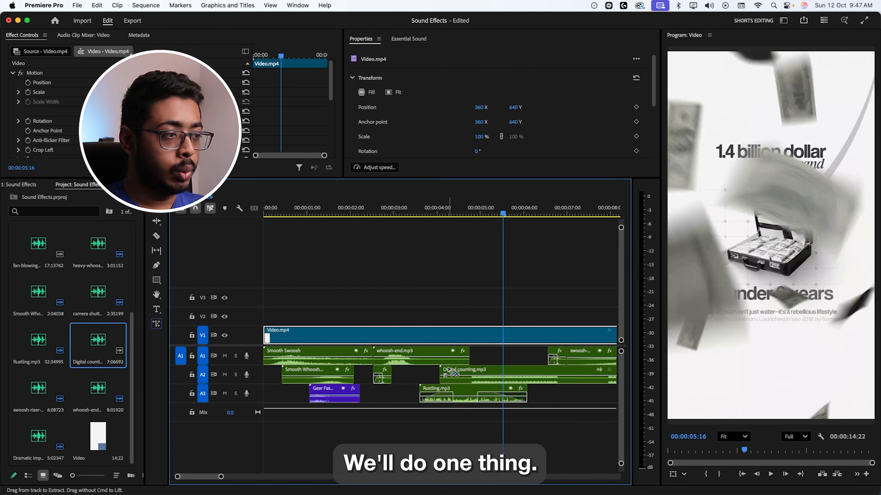
key("super+z")
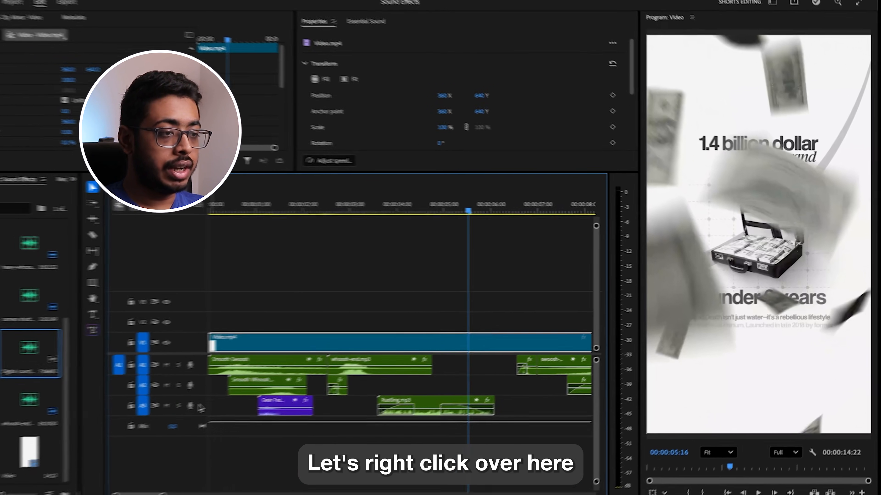
Step: Add a fourth video and audio track, and place Digital counting.mp3 on A4 beneath Rustling.mp3
right_click(257, 354)
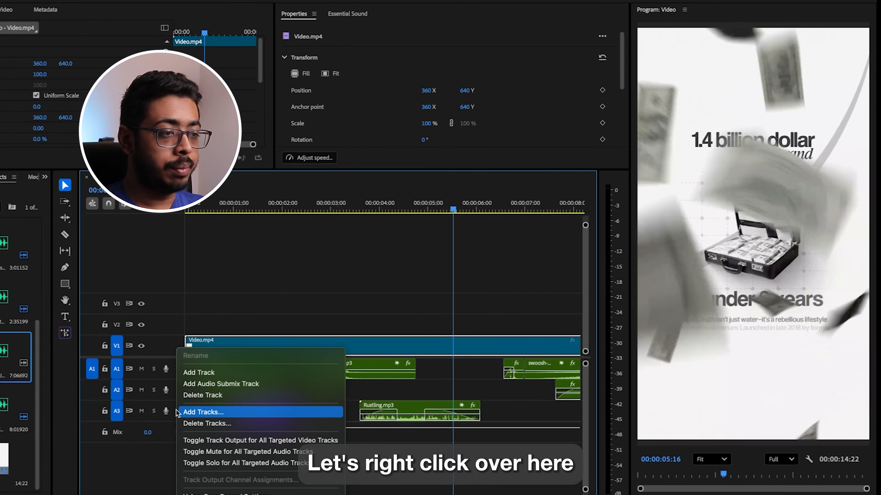
left_click(225, 406)
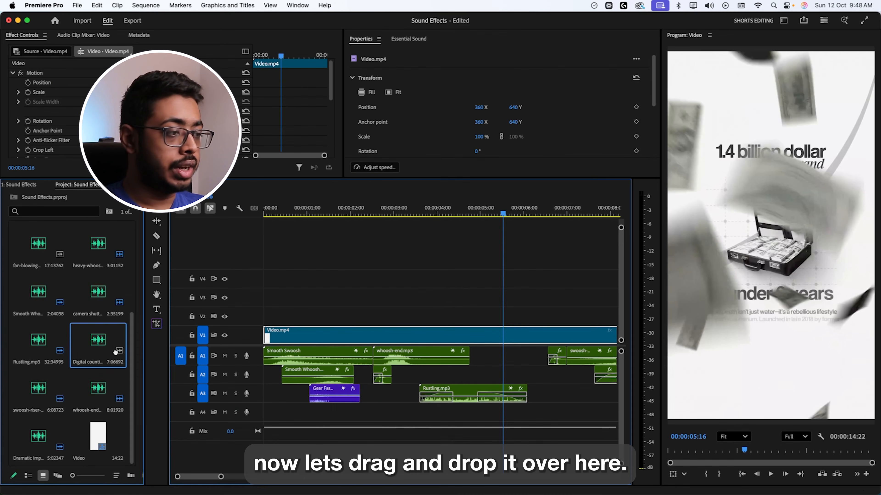
left_click_drag(98, 341, 412, 424)
left_click_drag(456, 423, 465, 423)
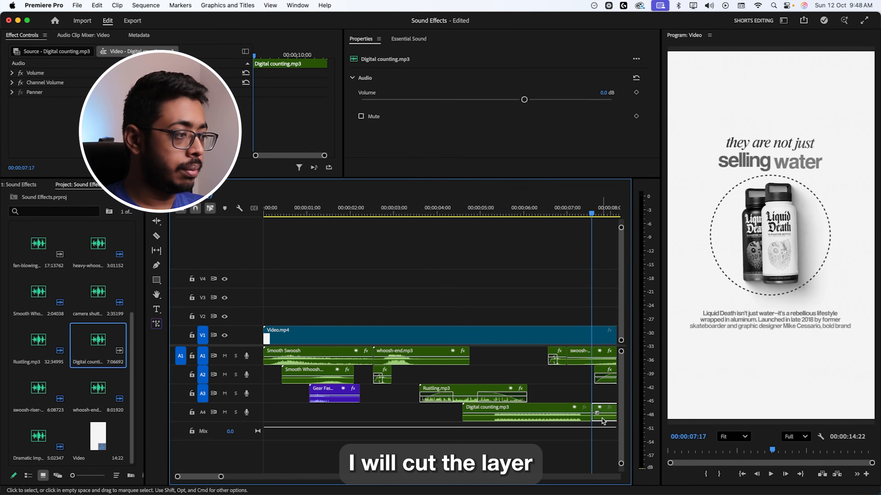
Step: Trim Digital counting.mp3 at both ends so it finishes together with Rustling.mp3, fade both ends, and play it
key("Delete")
left_click_drag(463, 415, 491, 415)
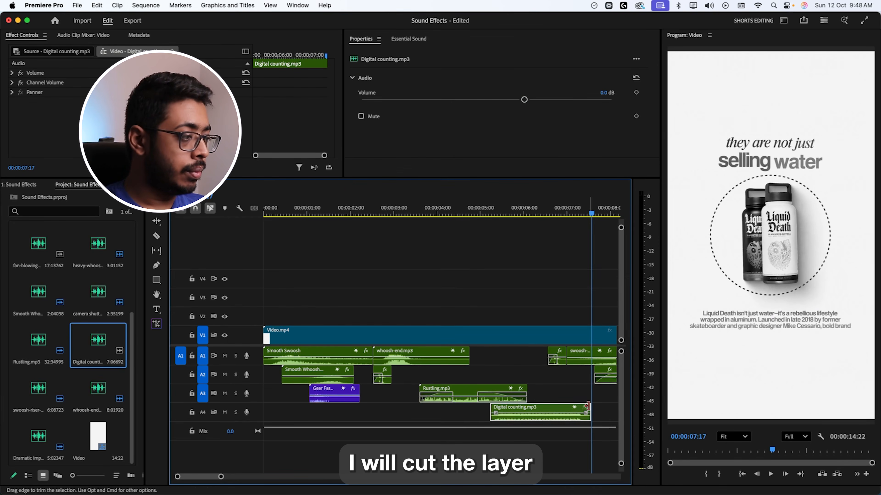
left_click_drag(590, 416, 542, 416)
left_click_drag(504, 210, 521, 305)
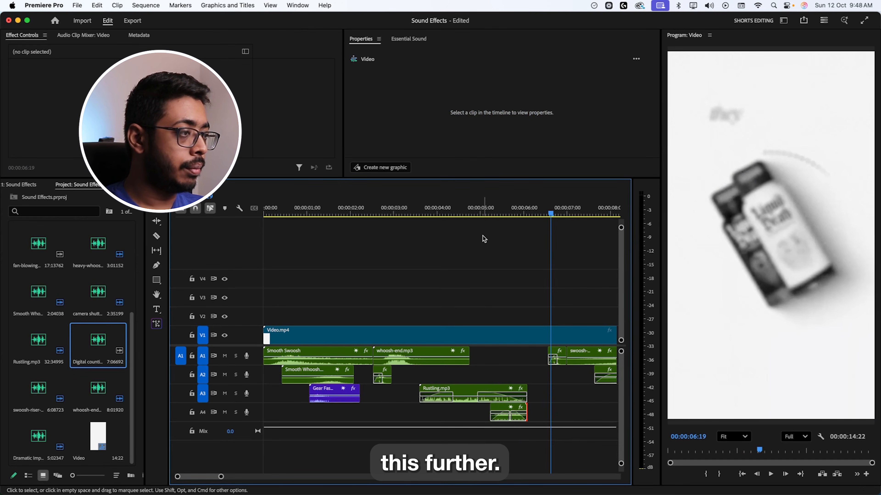
left_click(484, 210)
key("space")
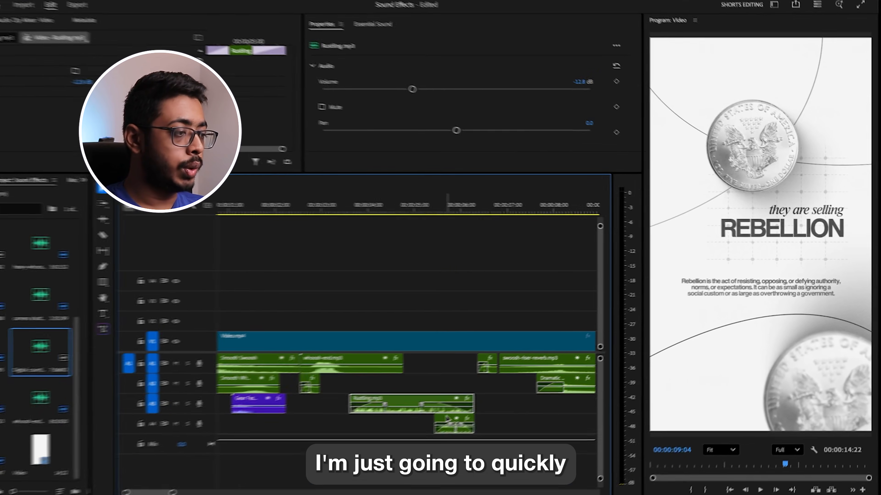
Step: Assign the Violet label to Rustling.mp3 and Digital counting.mp3
right_click(447, 418)
mouse_move(466, 335)
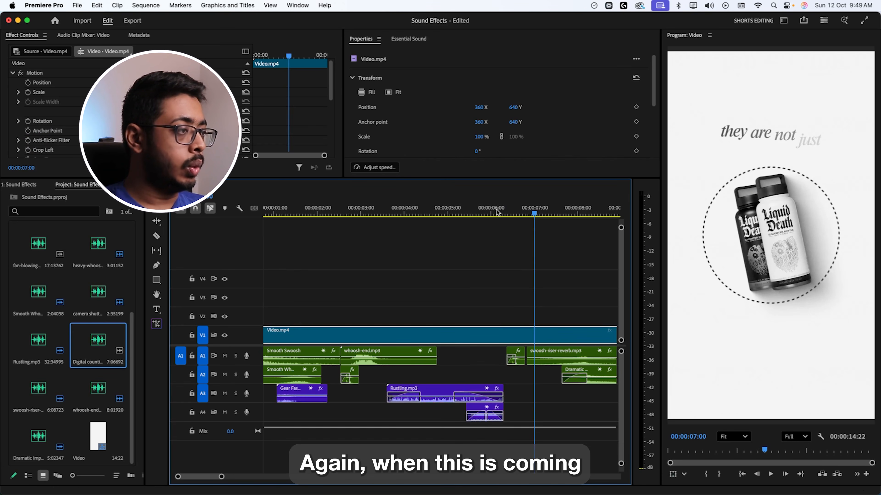
Step: Duplicate Gear Fast.mp3 on track A3 to the moment the two bottles rotate in, and play that part
left_click_drag(535, 210, 539, 214)
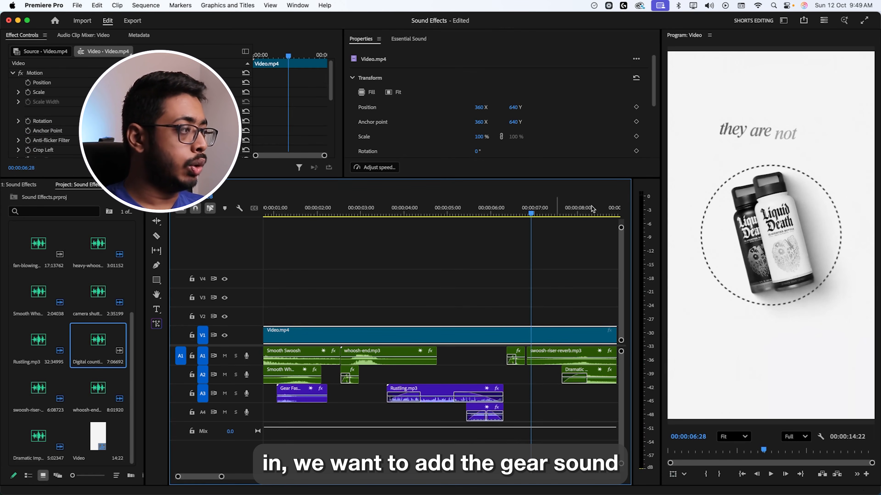
left_click(294, 390)
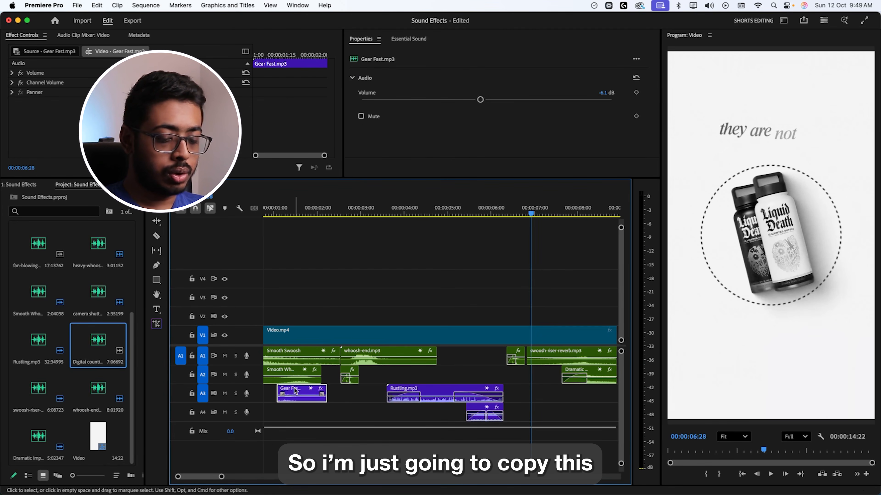
left_click_drag(293, 395, 532, 399)
left_click(510, 208)
key("space")
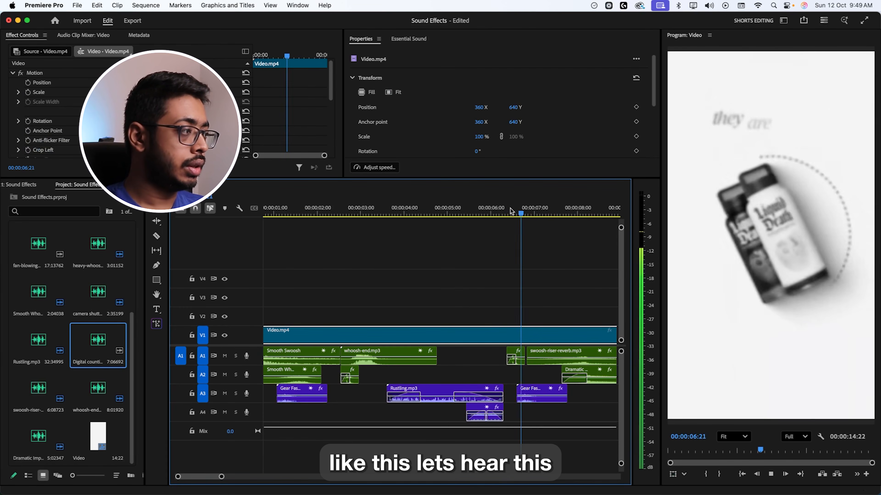
left_click(519, 213)
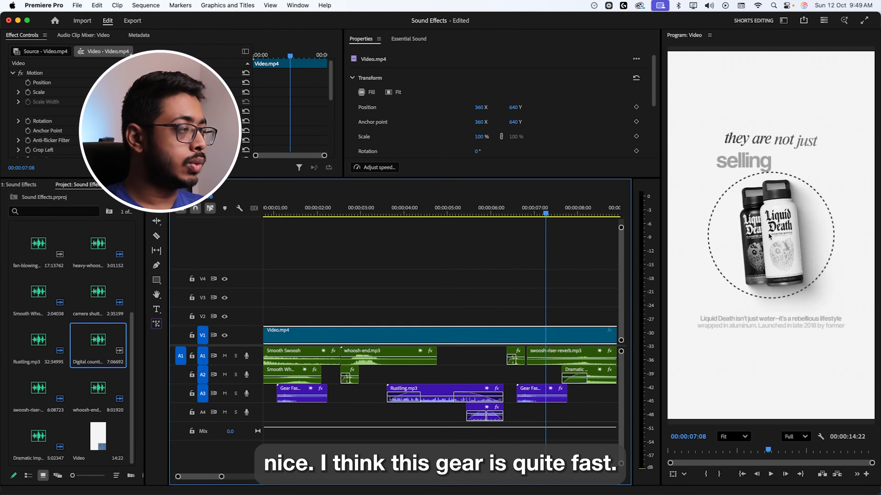
Step: Set the speed of the duplicated Gear Fast.mp3 clip to 100% and go to the paragraph text's appearance at 00:00:07:09
left_click(530, 393)
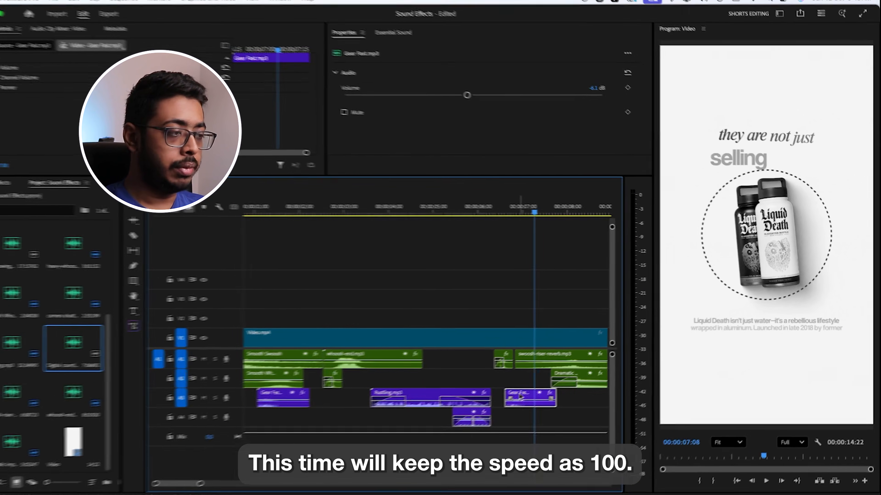
key("super+r")
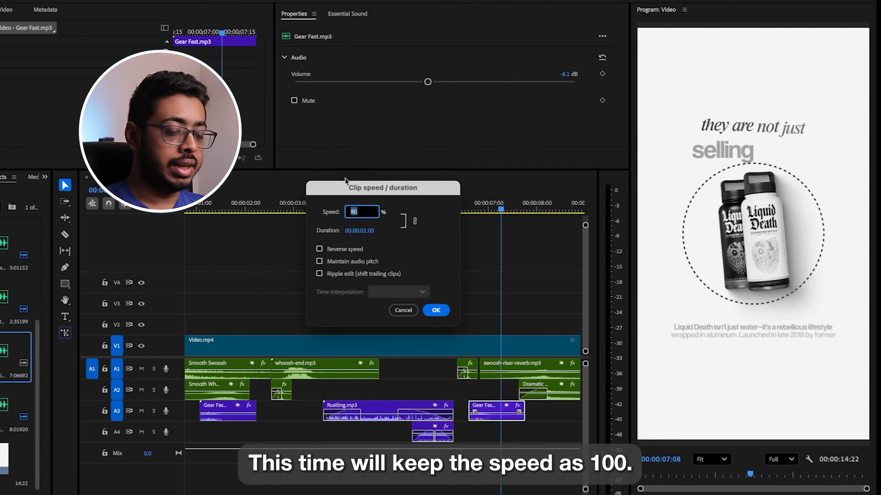
type("100")
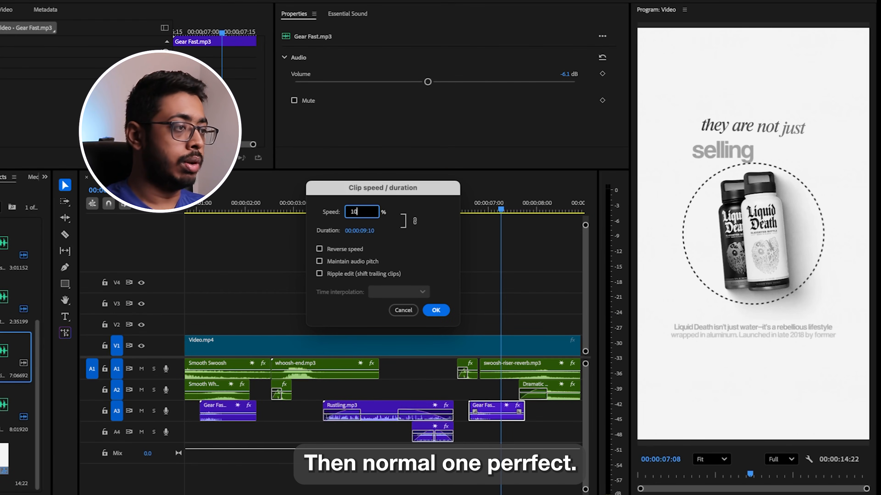
key("Return")
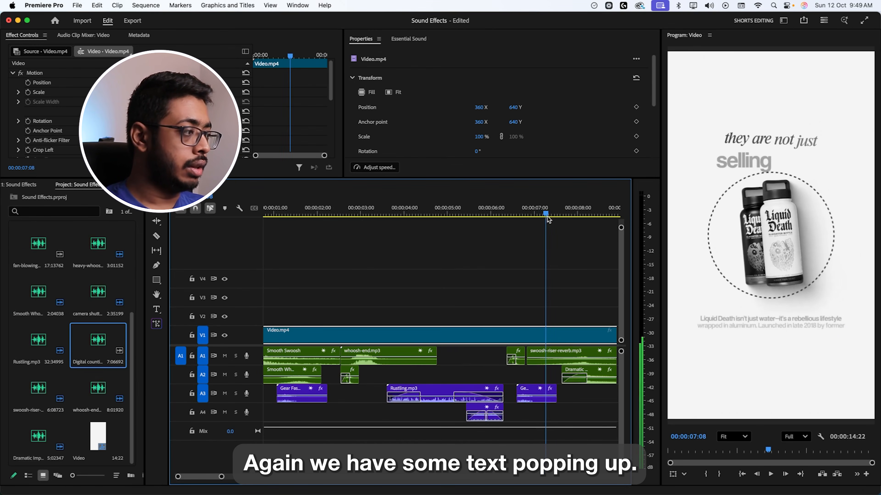
left_click_drag(547, 216, 548, 217)
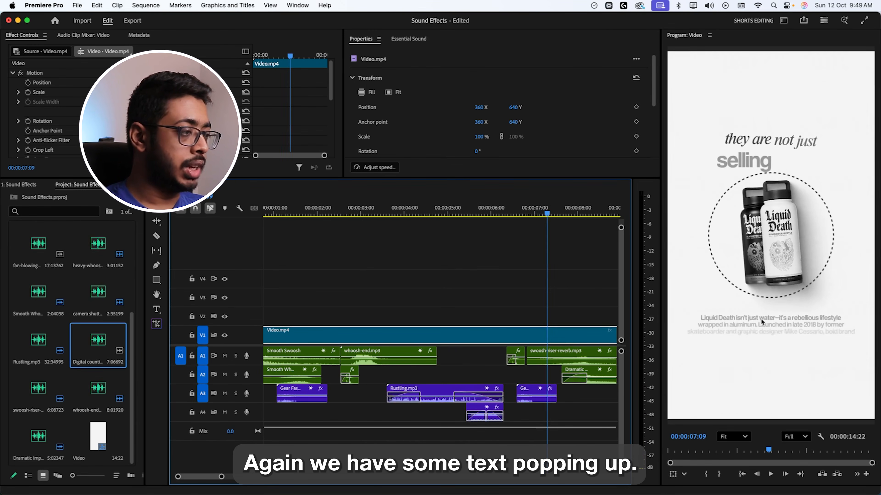
Step: Duplicate the Digital counting.mp3 clip on track A4 to the paragraph text's appearance around 00:00:07:09 and play that part
left_click_drag(473, 415, 540, 412)
left_click(534, 212)
key("space")
key("space")
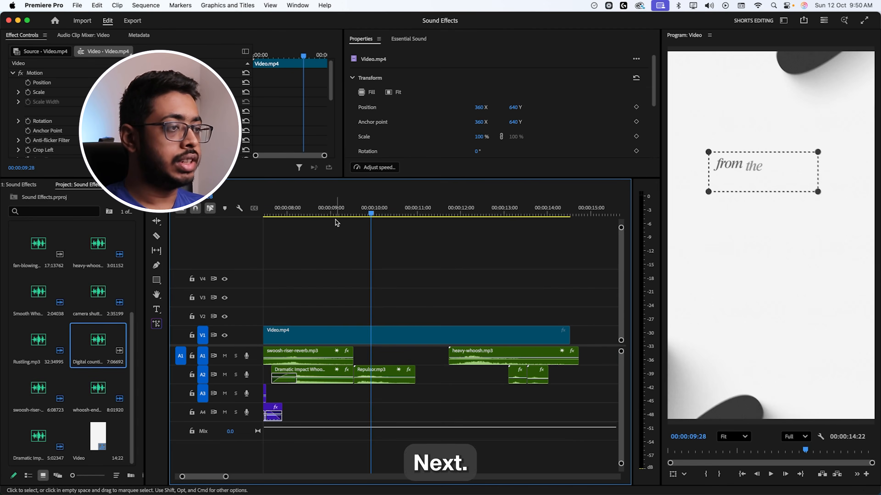
Step: Place Marker.mp3 on track A3 in line with the start of Repulsor.mp3, where the dashed text box animates, and play it
left_click(326, 216)
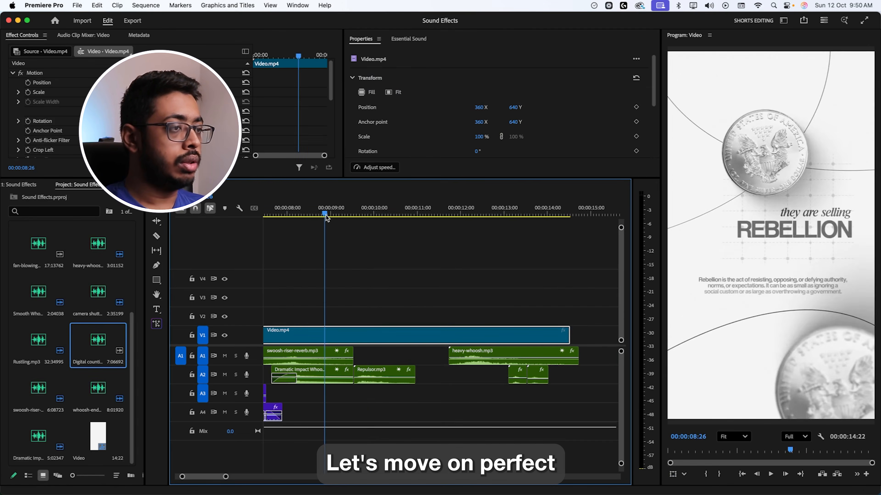
key("space")
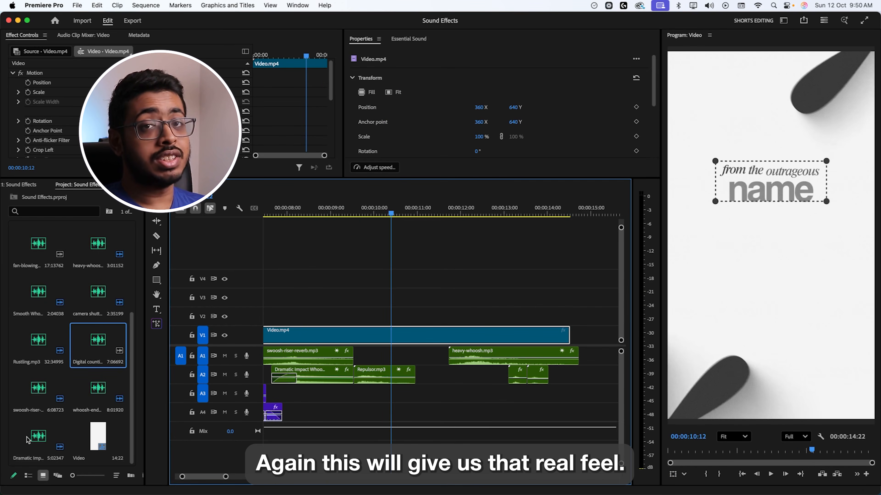
scroll(69, 364, "up", 5)
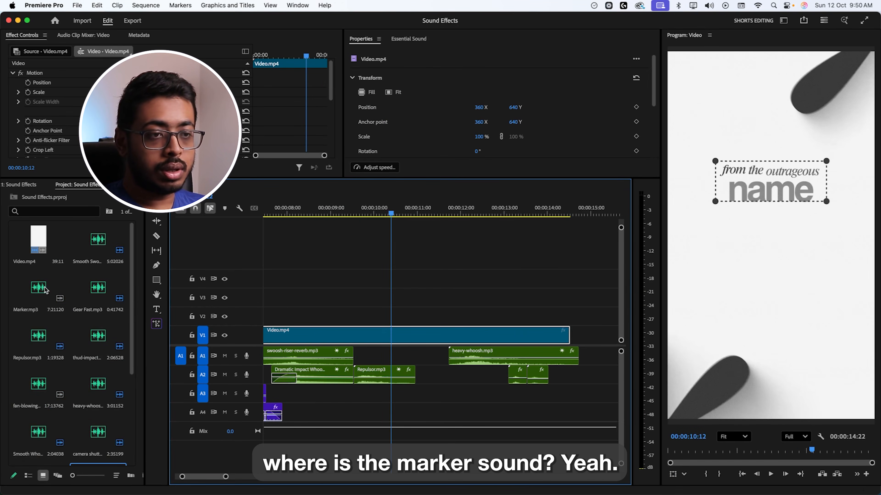
mouse_move(32, 292)
left_mouse_down()
mouse_move(371, 402)
mouse_move(333, 396)
mouse_move(356, 393)
left_mouse_up()
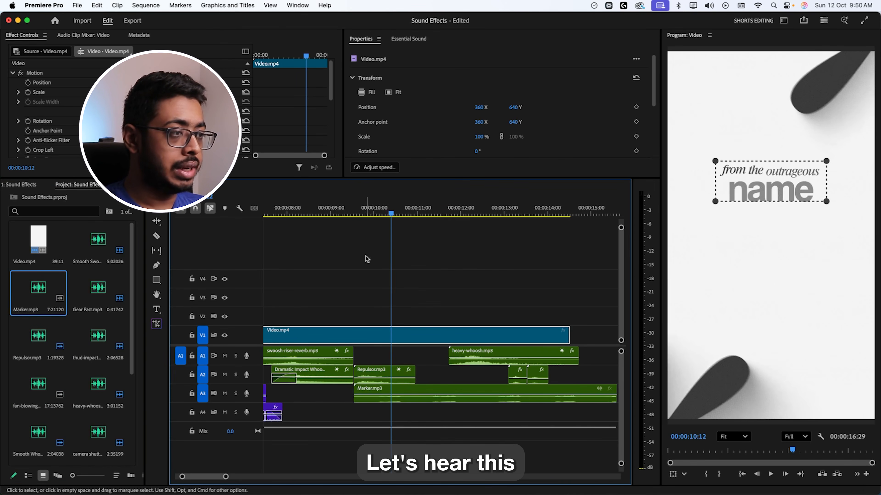
left_click(373, 210)
key("space")
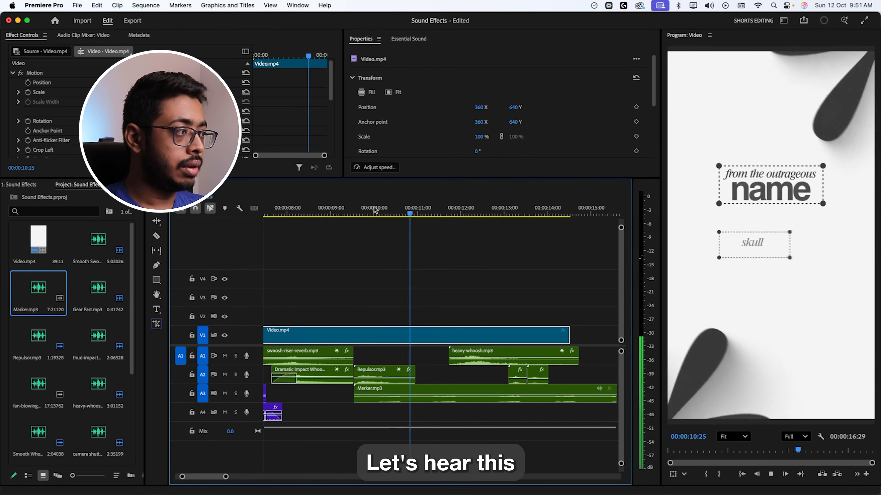
Step: Shift Marker.mp3 earlier on track A3 to match the text box animation and play it
left_click_drag(409, 391, 391, 393)
left_click(355, 212)
key("space")
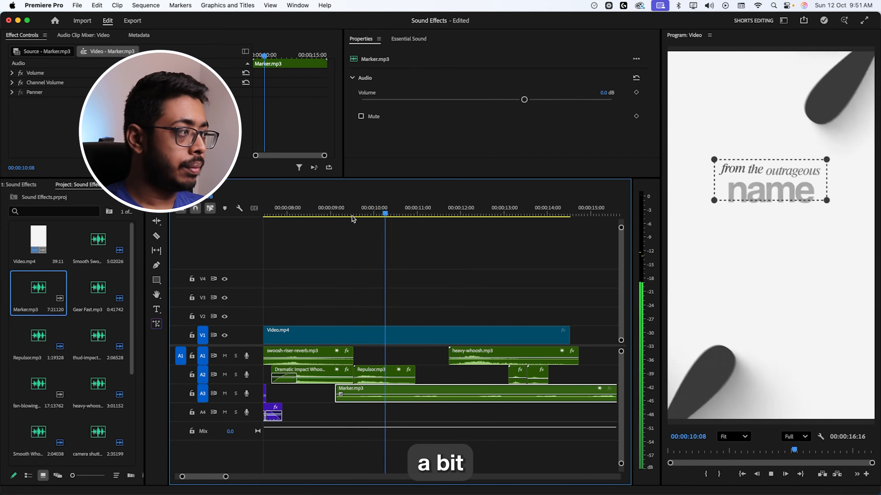
Step: Cut Marker.mp3 at 00:00:11:16, delete the remaining part, and play the trimmed sound
key("super+k")
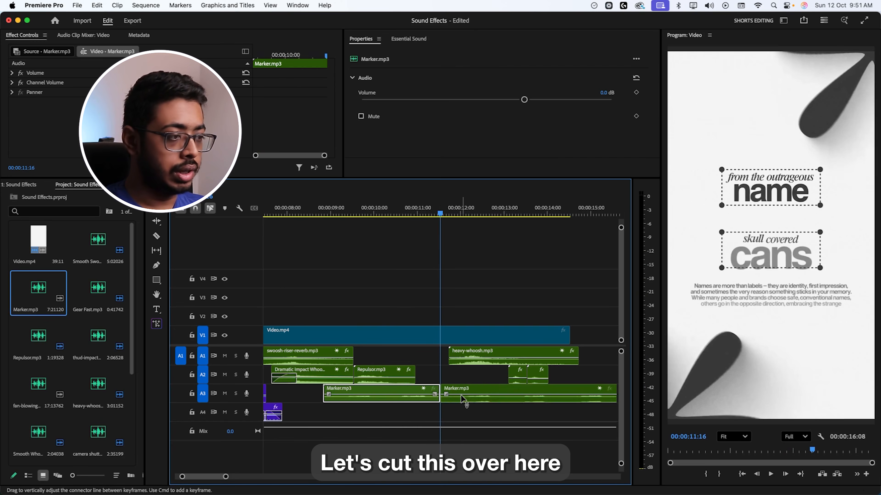
left_click(461, 396)
key("Delete")
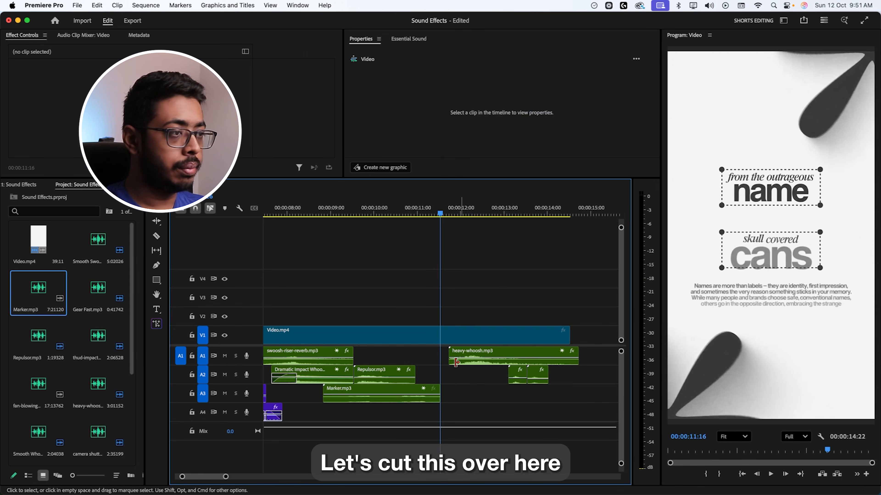
left_click(335, 213)
key("space")
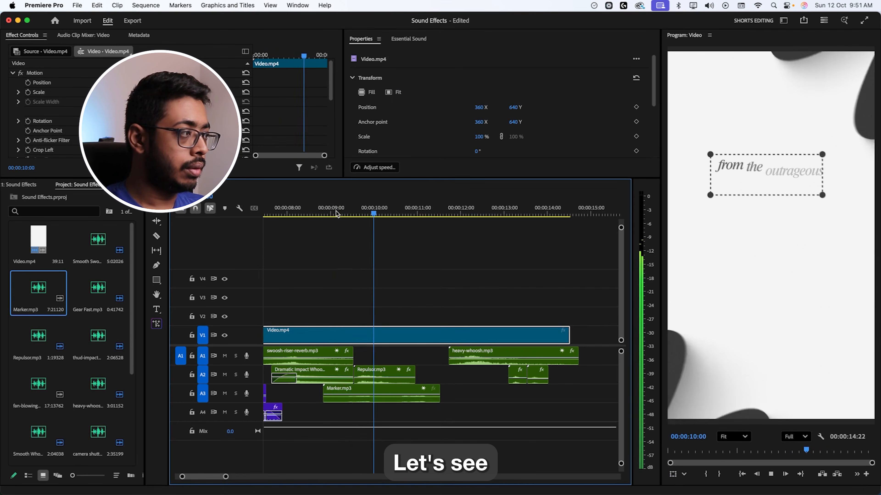
key("space")
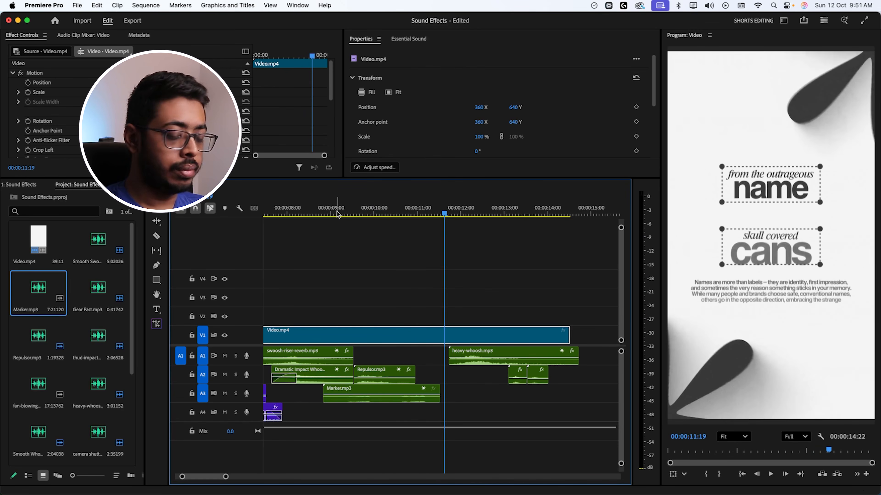
Step: Review the rotating blades at the frame's corners, place fan-blowing.mp3 on track A4 just after Marker.mp3 starts, and play it
left_click_drag(337, 215, 369, 225)
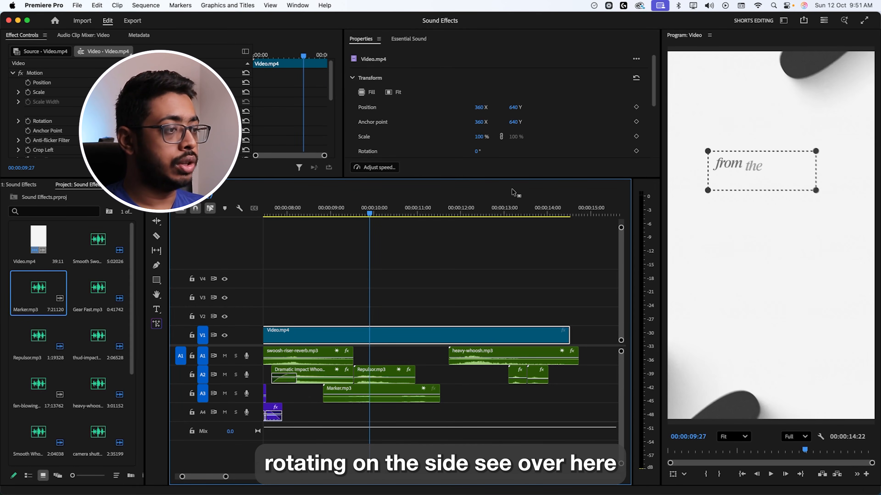
key("space")
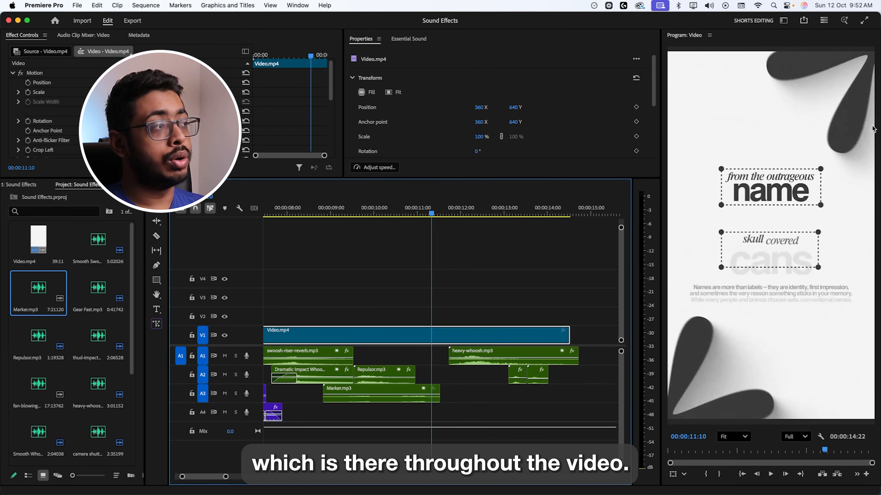
scroll(56, 348, "down", 5)
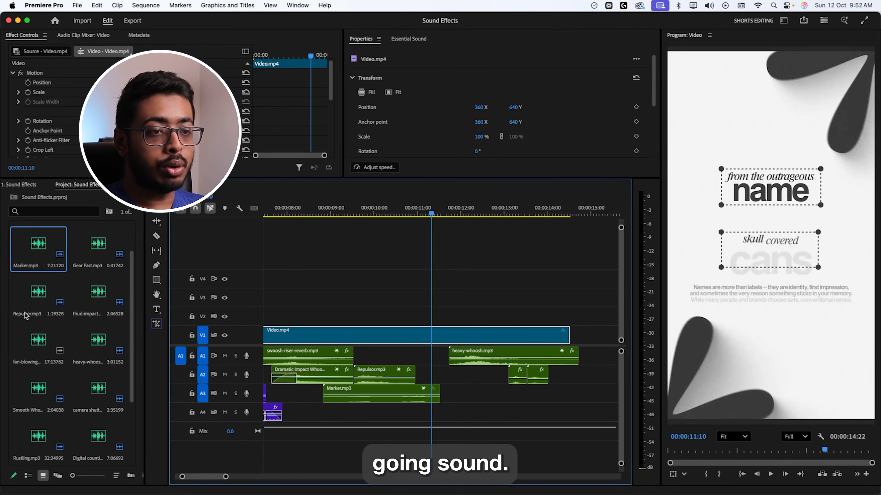
left_click_drag(28, 347, 331, 413)
left_click(326, 213)
key("space")
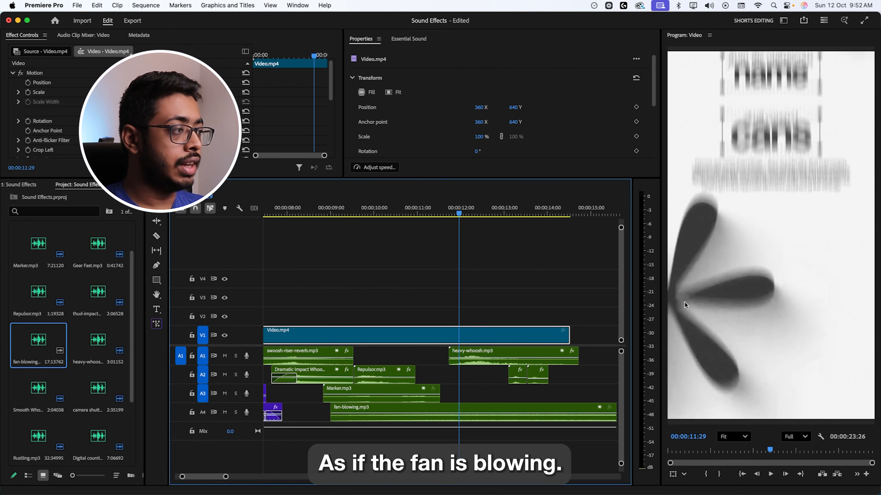
Step: Lower the volume of fan-blowing.mp3 to -6.3 dB and return to an earlier point to hear it
left_click(449, 410)
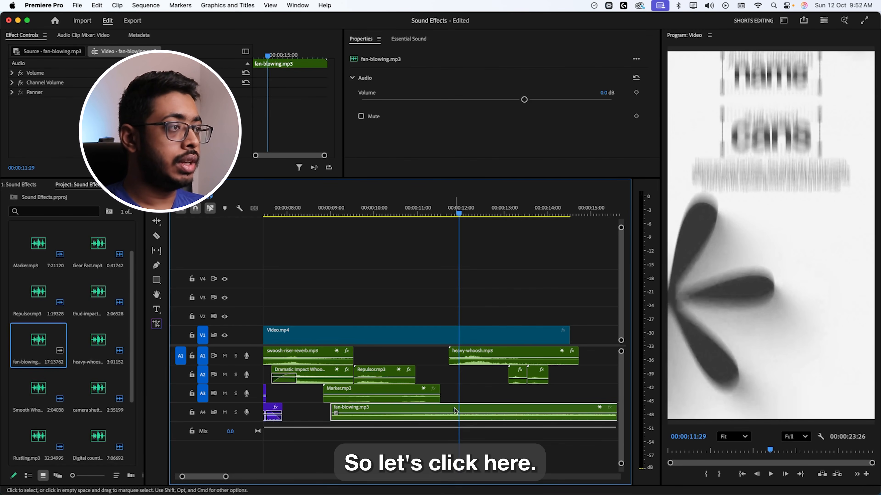
left_click_drag(523, 100, 497, 100)
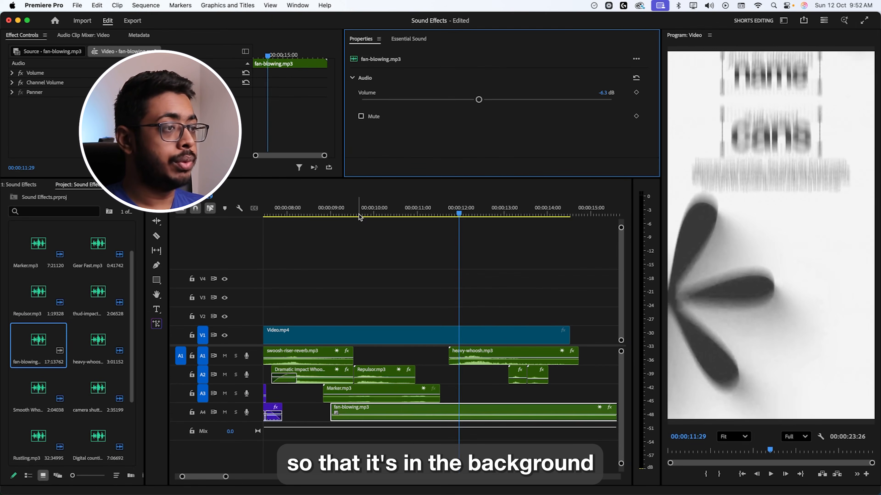
left_click(292, 210)
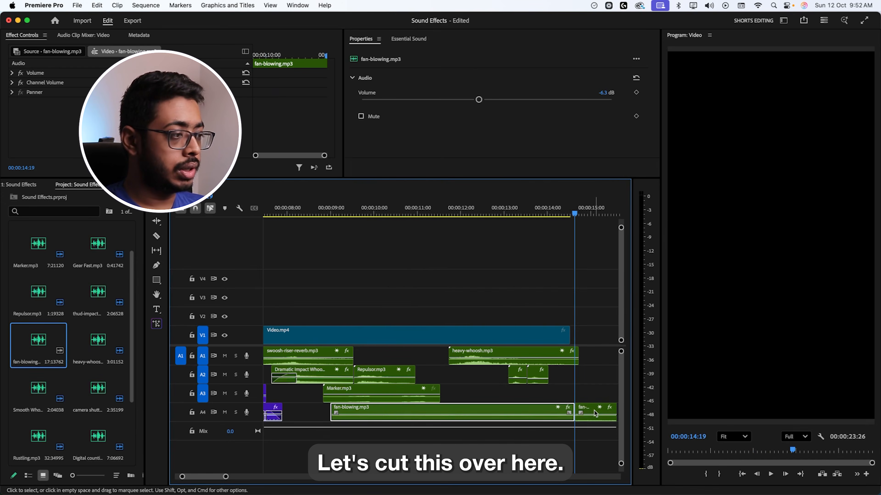
Step: Cut fan-blowing.mp3 at 00:00:14:19, delete the excess, and fade the clip in and out
left_click(594, 412)
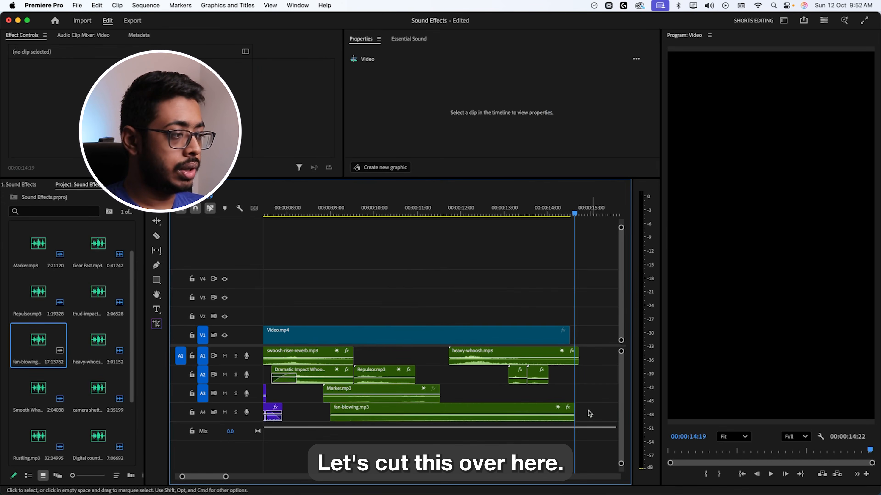
left_click(569, 415)
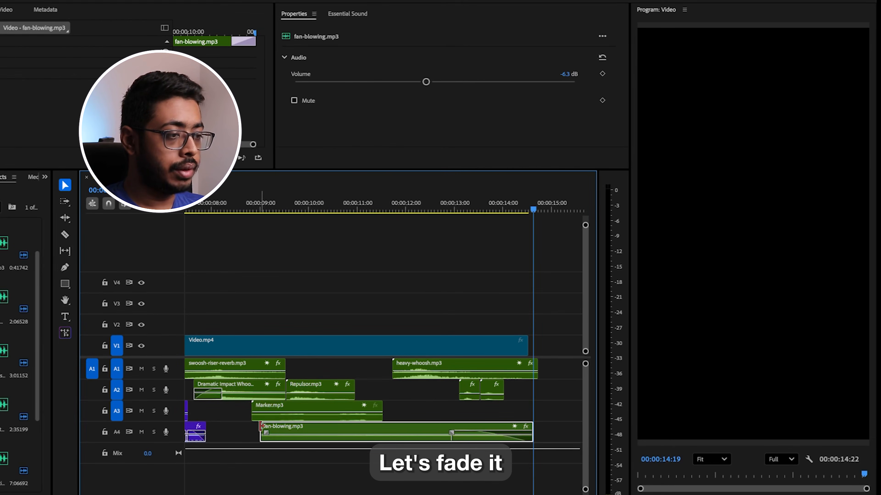
left_click_drag(280, 432, 308, 432)
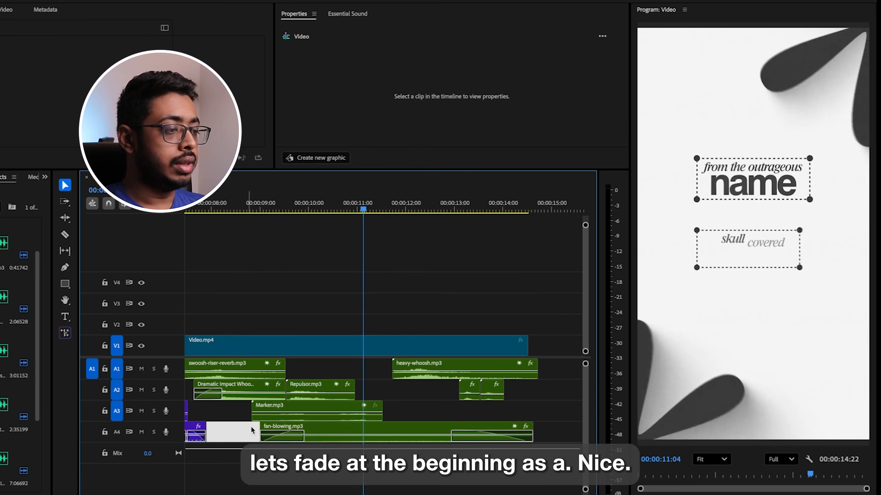
Step: Assign the Violet label to fan-blowing.mp3 and Marker.mp3, and play that section
left_click(353, 434)
left_click(329, 416, "shift")
right_click(329, 415)
mouse_move(430, 338)
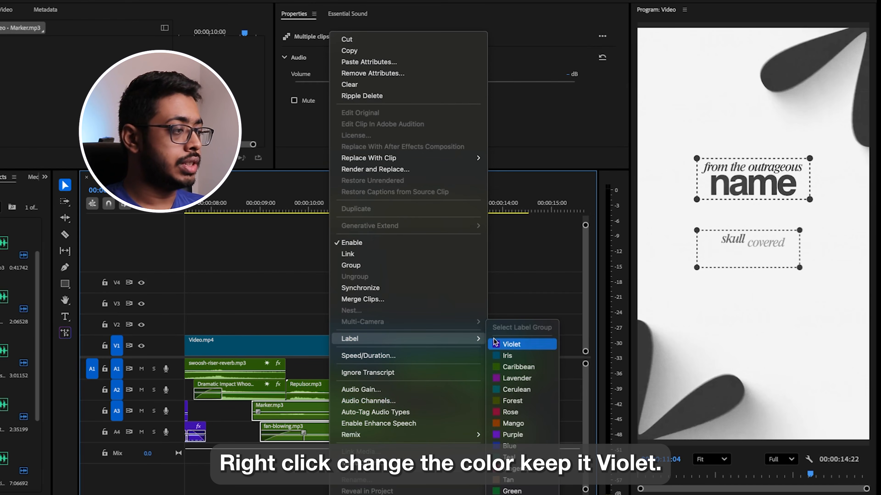
left_click(517, 344)
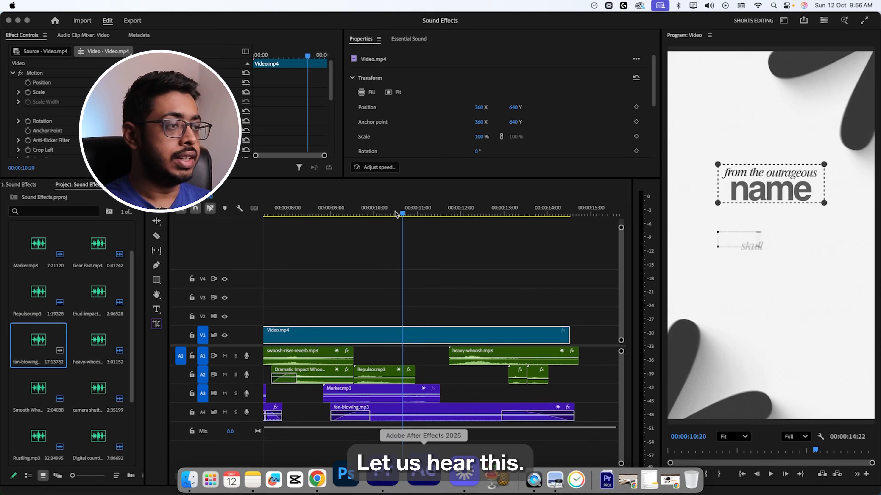
key("space")
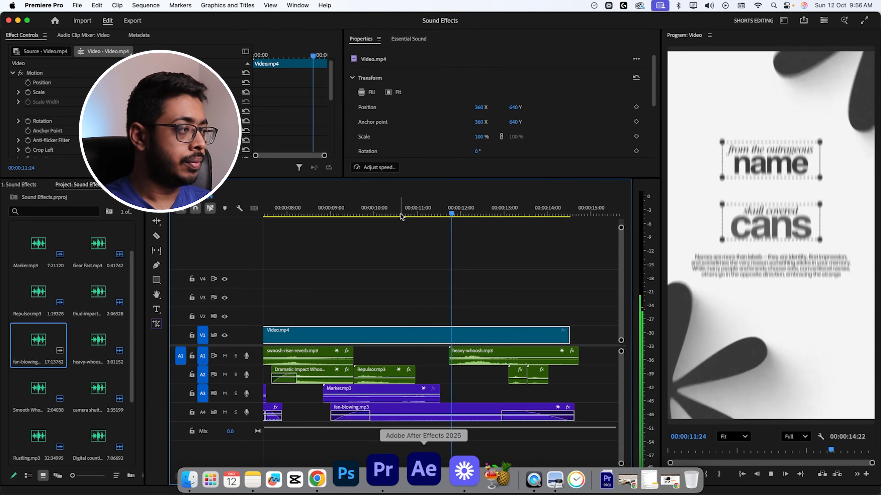
key("space")
Step: Duplicate Digital counting.mp3 onto track A2 where the paragraph below "skull covered cans" appears, shorten it, and play that part
left_click_drag(404, 217, 453, 218)
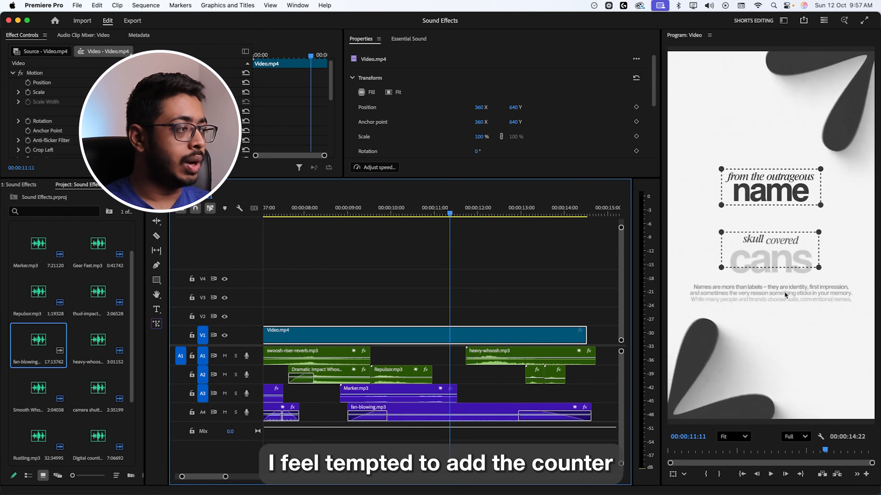
left_click(273, 411)
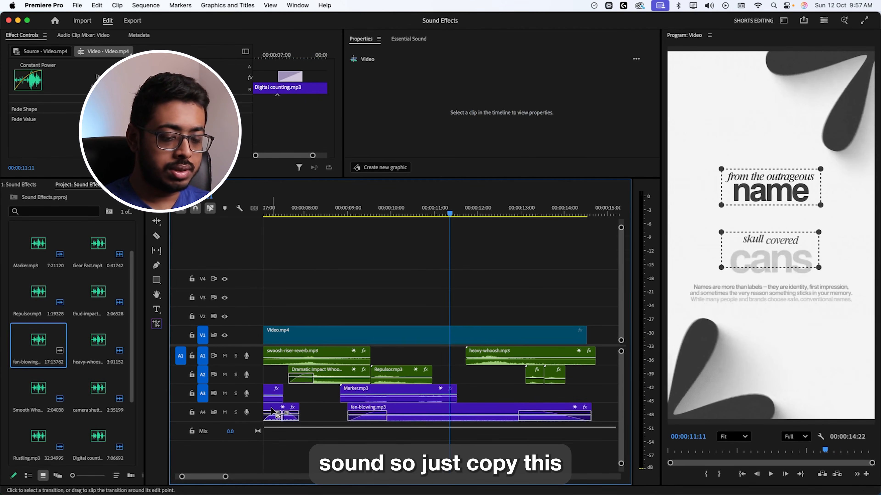
left_click_drag(273, 413, 341, 398)
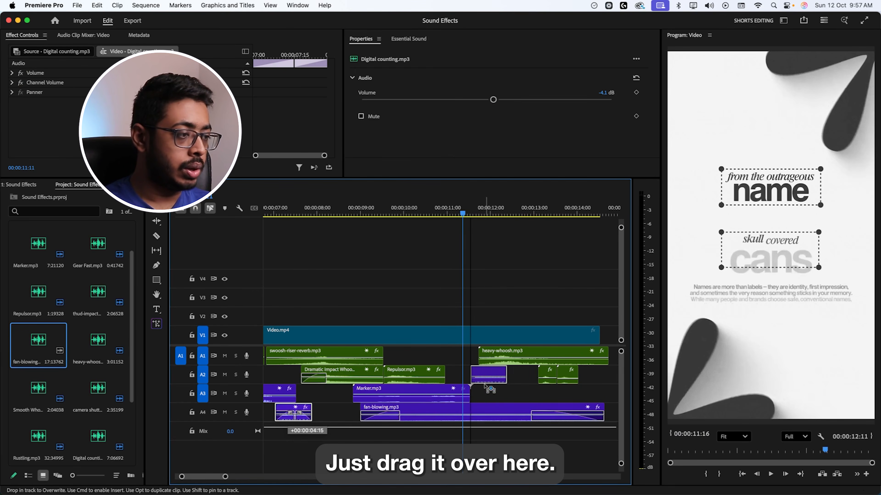
left_click_drag(484, 391, 457, 370)
key("space")
key("space")
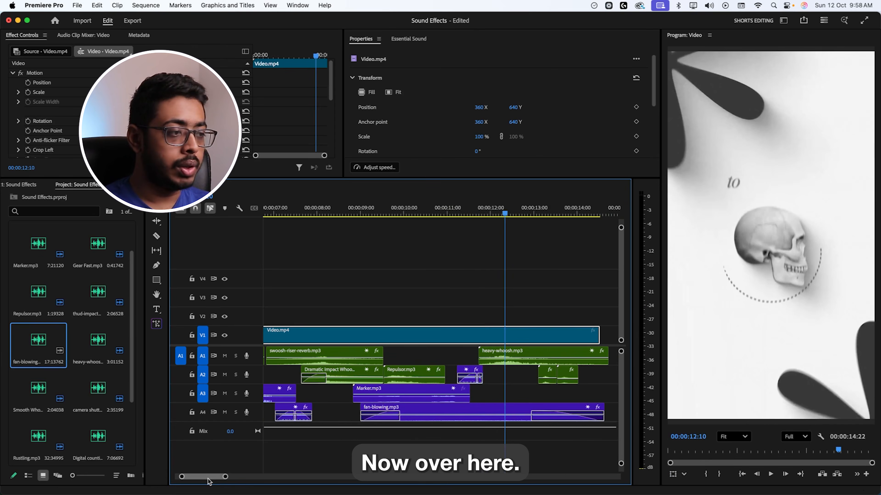
Step: Copy the second Gear Fast.mp3 clip and paste it on track A3 at 00:00:12:10, where the dotted circle draws around the skull
left_click_drag(209, 481, 205, 482)
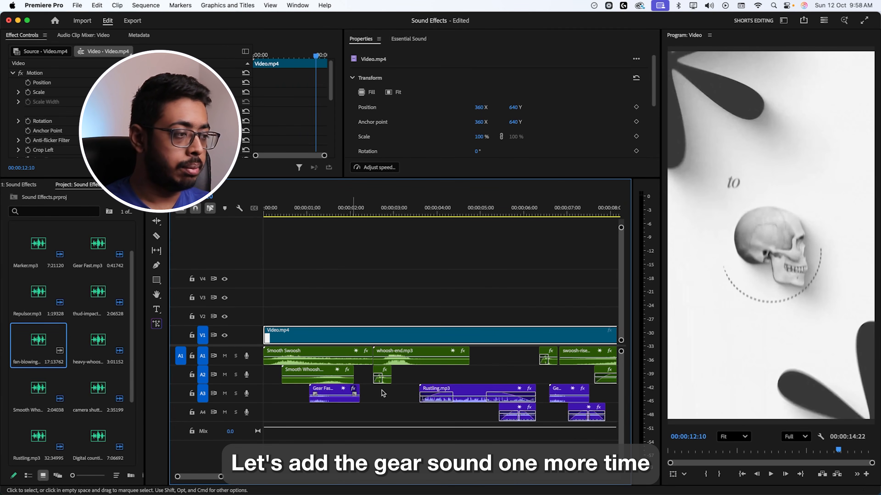
left_click(562, 392)
key("super+c")
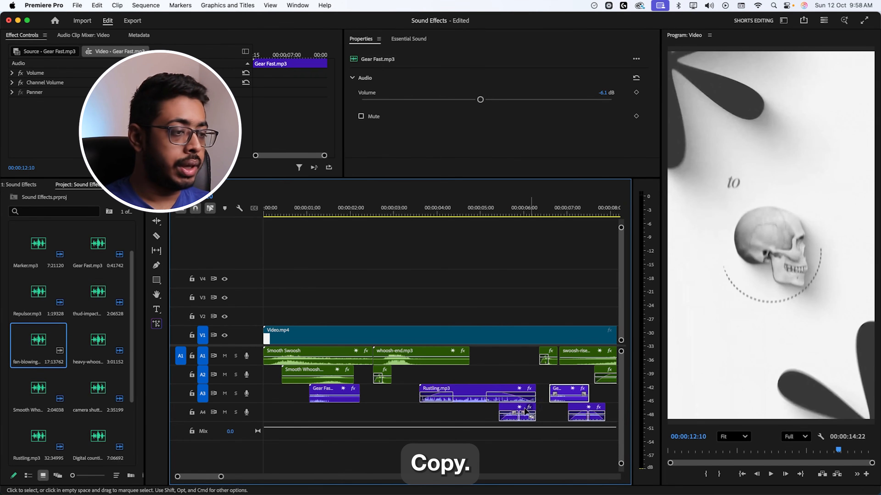
left_click_drag(198, 479, 204, 480)
key("super+v")
left_click_drag(392, 207, 385, 208)
key("space")
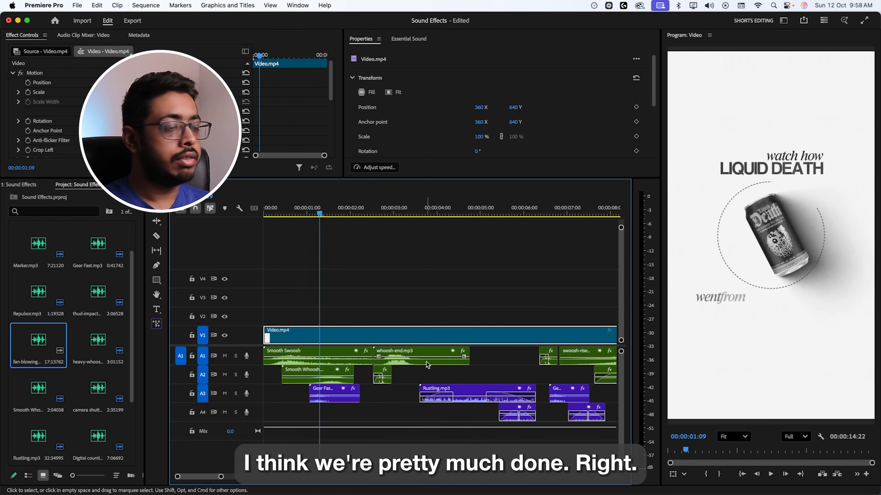
Step: Play the complete sequence from 00:00:00:00 to check all sound effects and look over the layered audio tracks
left_click_drag(276, 207, 212, 225)
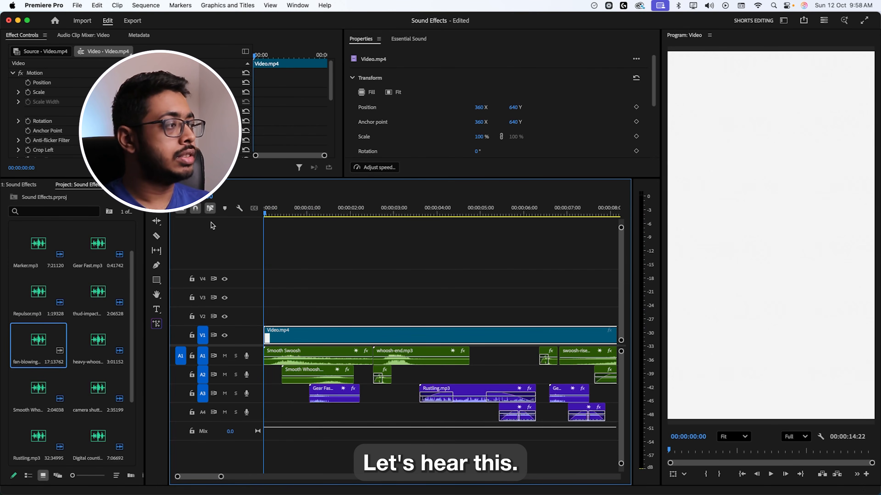
key("space")
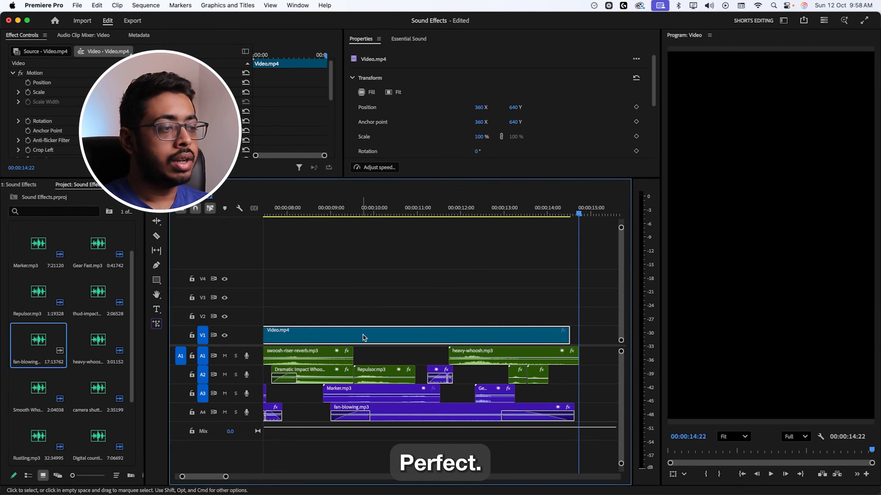
key("space")
key("space")
left_click_drag(204, 476, 209, 476)
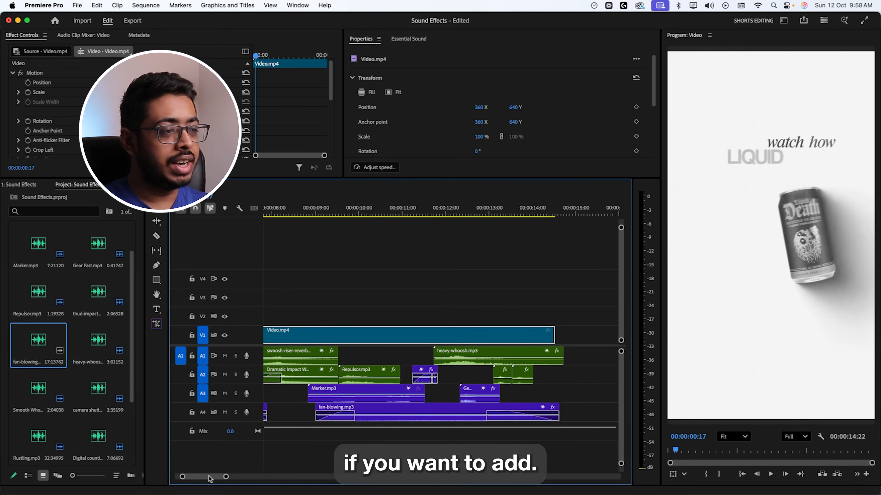
scroll(209, 478, "left", 5)
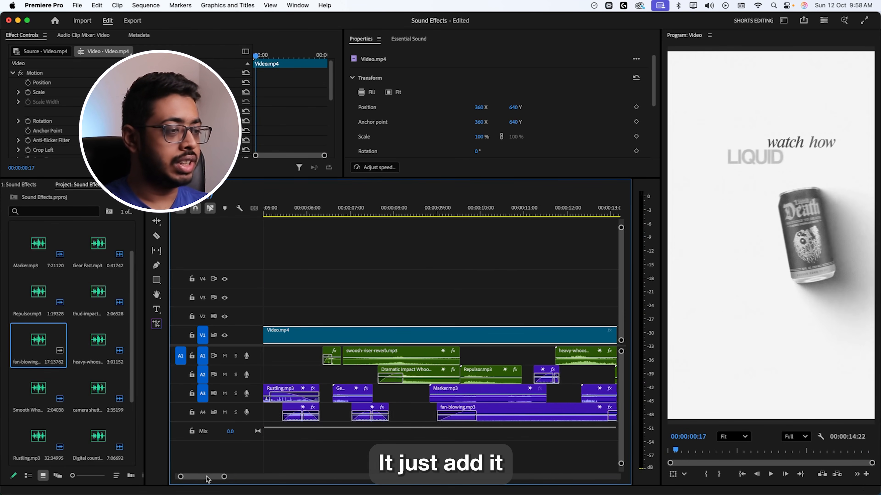
Step: Duplicate the A4 Digital counting.mp3 clip at 00:00:07:01 further along the same track, overlapping the start of fan-blowing.mp3 and ending at about 00:00:09:06
left_click(406, 216)
left_click(482, 214)
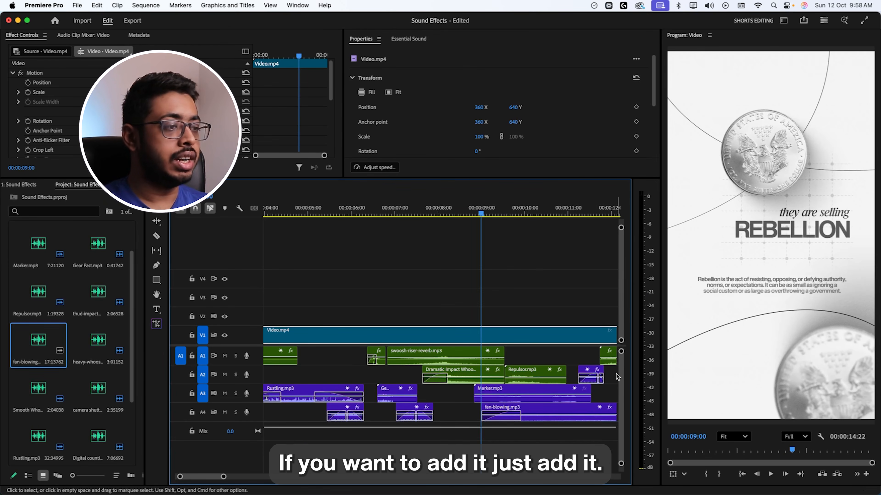
left_click(406, 410)
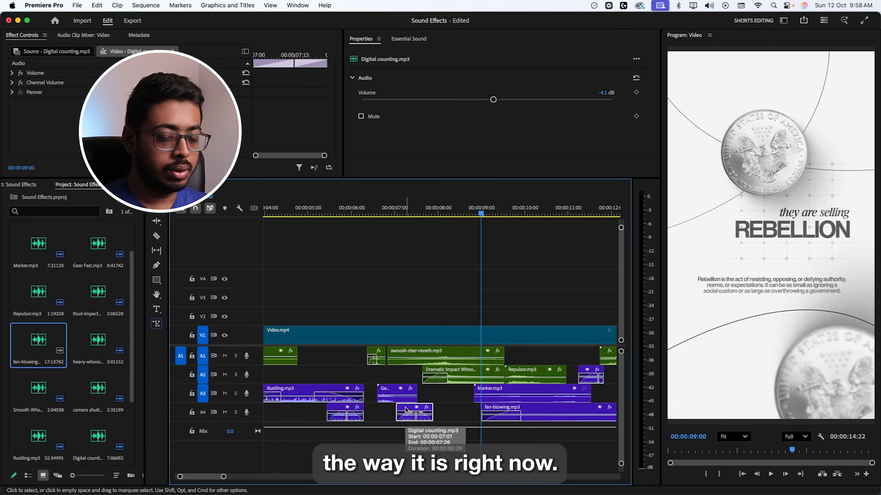
left_click(405, 410)
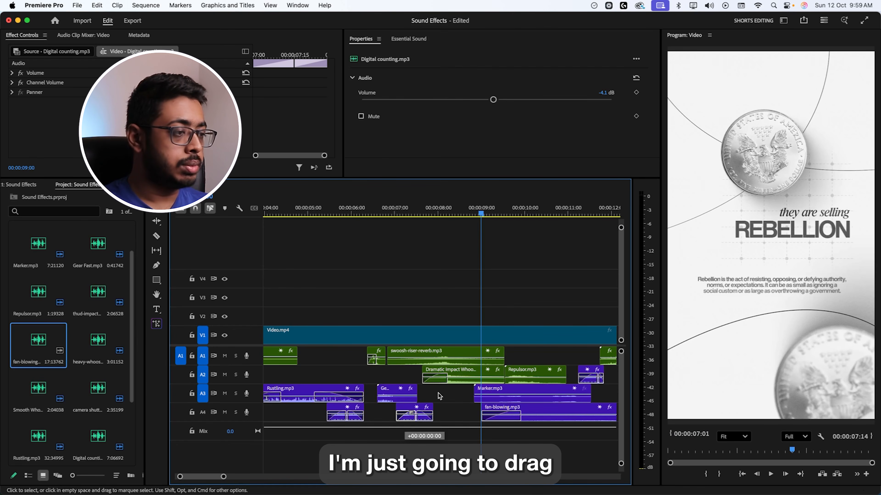
left_click_drag(404, 410, 446, 410)
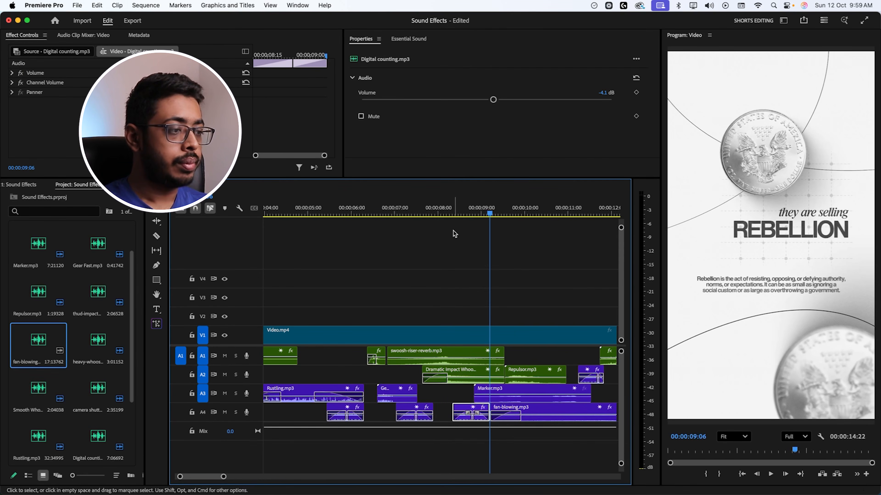
left_click(456, 237)
Step: Play the section with the duplicated Digital counting.mp3 clip, and play the sequence from 00:00:00:00 to review the sound design
left_click(451, 214)
key("space")
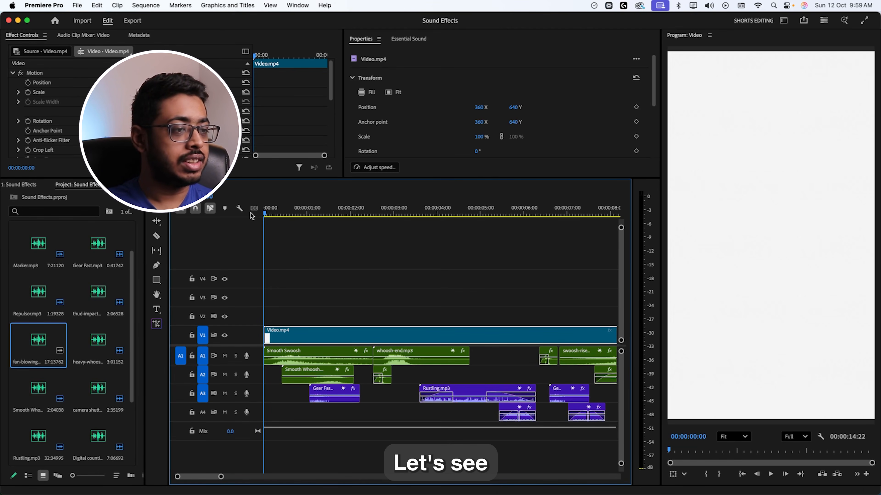
key("space")
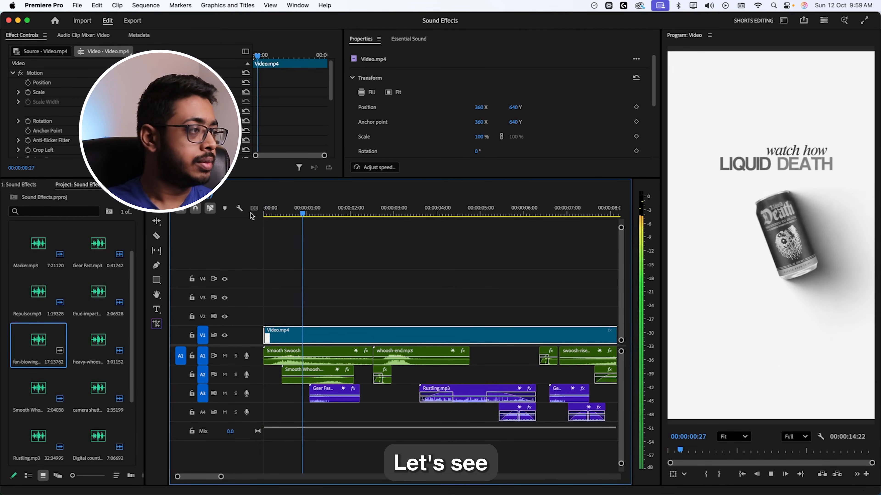